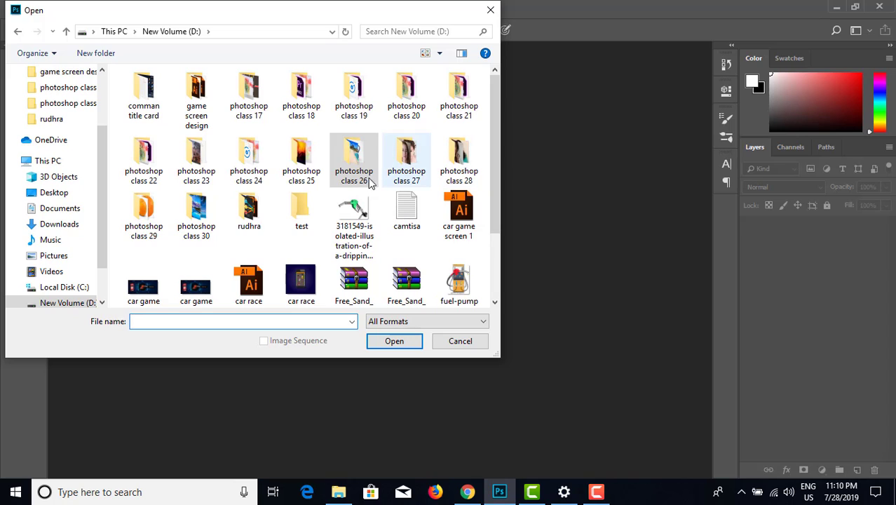
Step: Open the sailboat wallpaper image whose name starts with 403938_nature-wallpapers from the photoshop class 30 folder
left_click(197, 219)
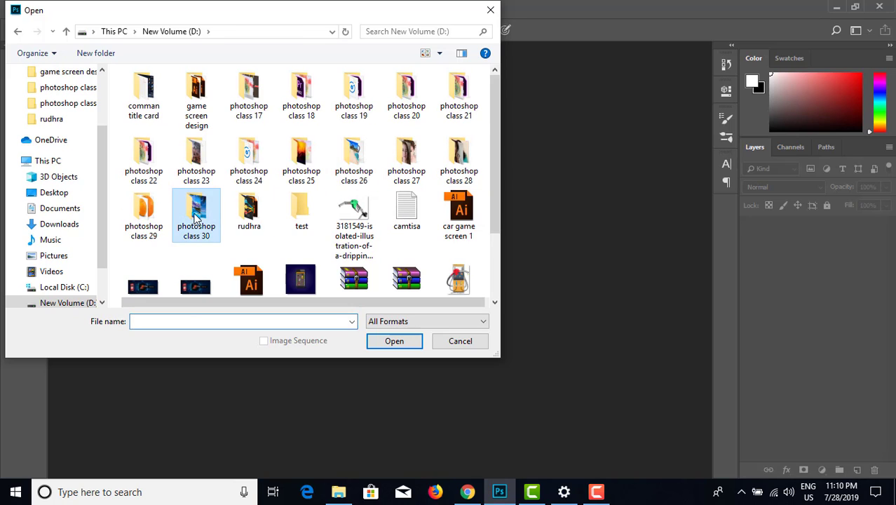
double_click(196, 218)
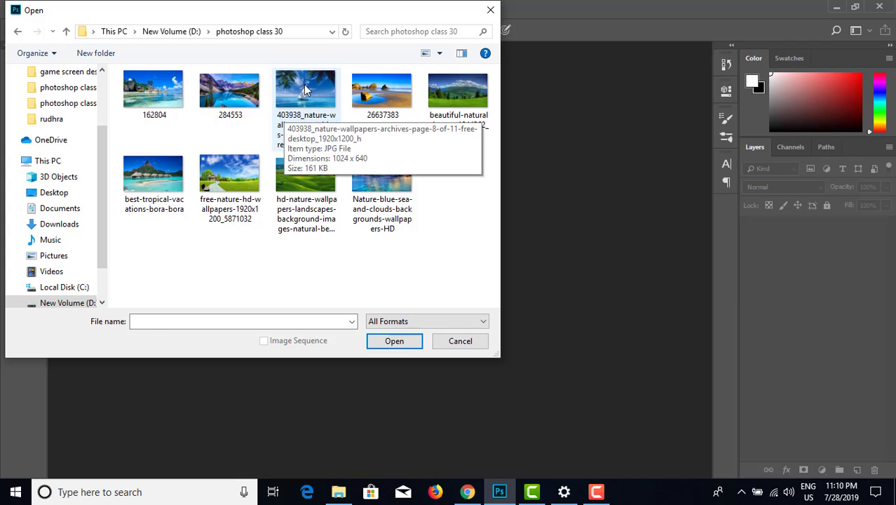
left_click(288, 116)
left_click(391, 347)
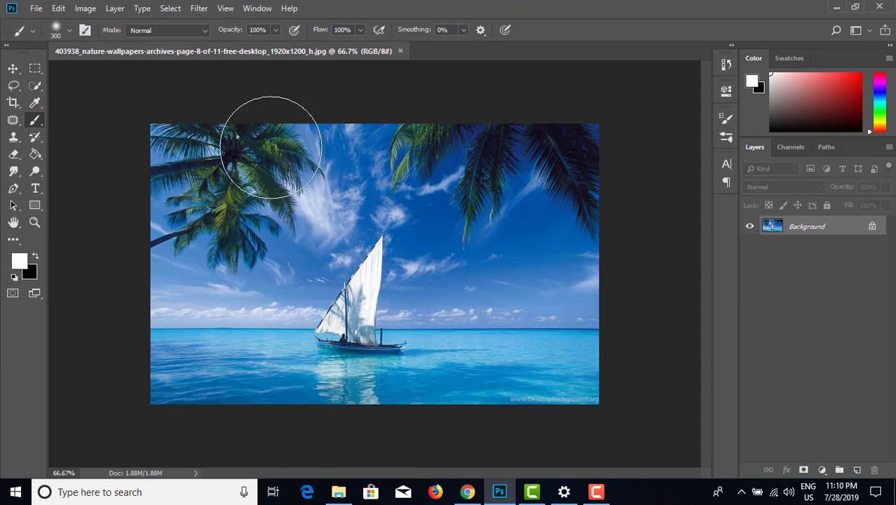
Step: Open the mountain lake image 284553 from the photoshop class 30 folder
left_click(35, 8)
left_click(56, 36)
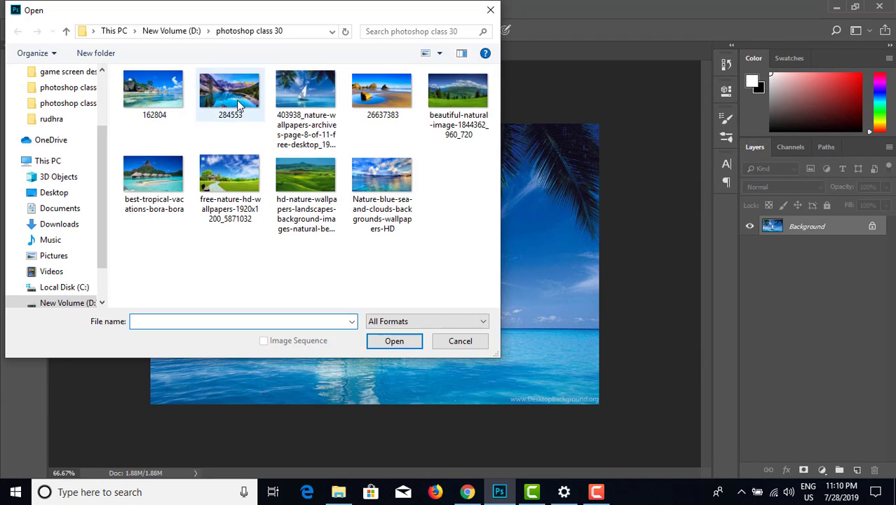
left_click(236, 100)
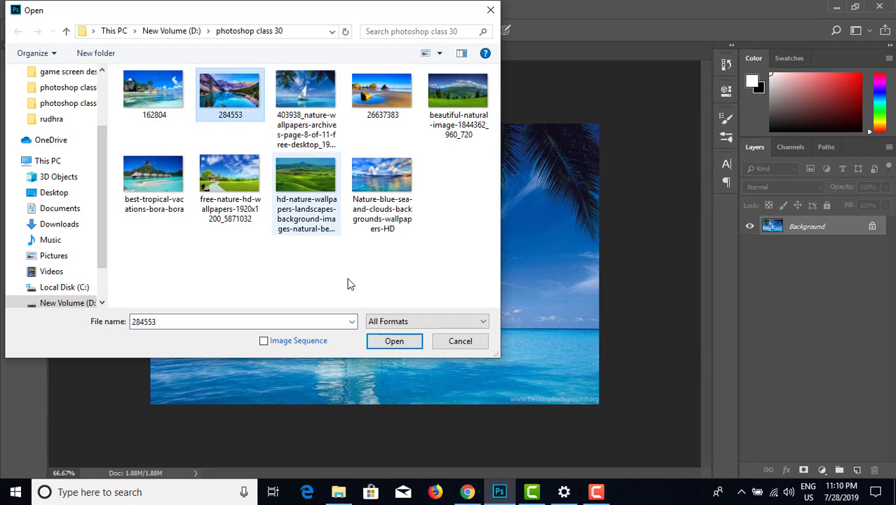
left_click(387, 344)
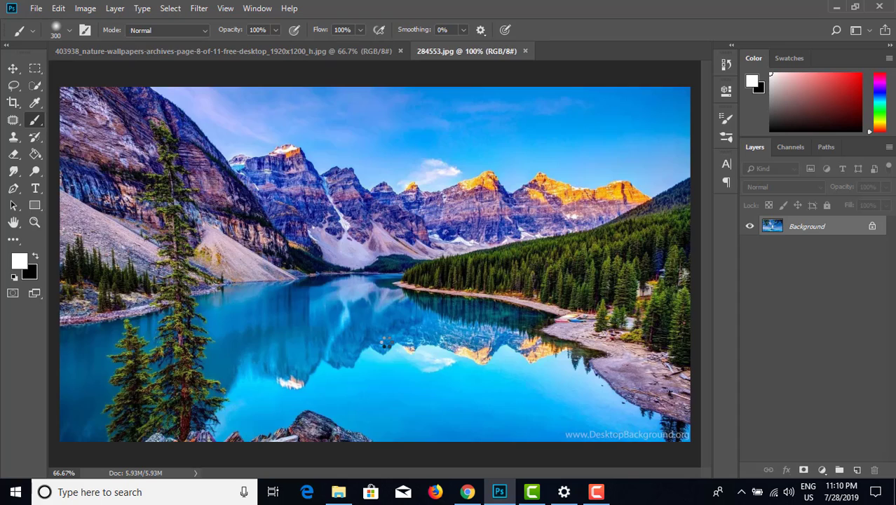
Step: Close the sailboat image, keeping the mountain lake image 284553.jpg open
left_click(13, 68)
left_click(266, 52)
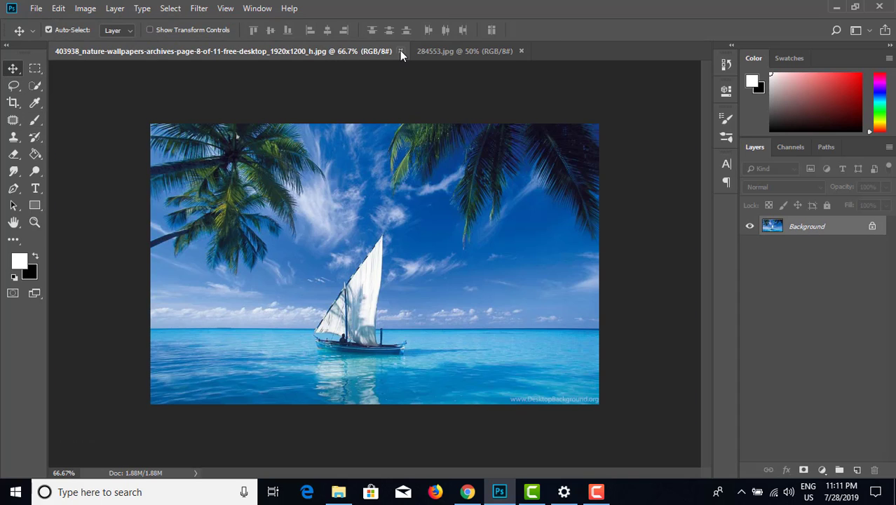
left_click(401, 51)
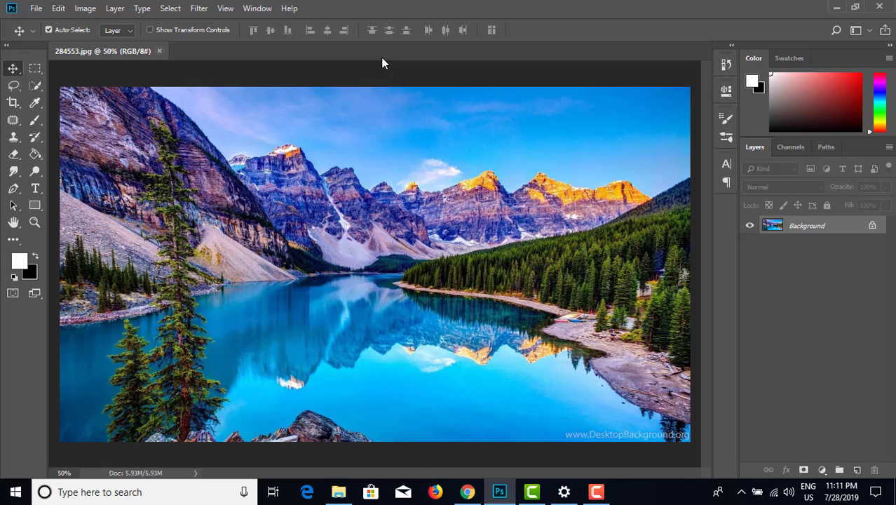
Step: Convert the lake photo's locked Background into a regular editable layer
double_click(844, 232)
left_click(552, 141)
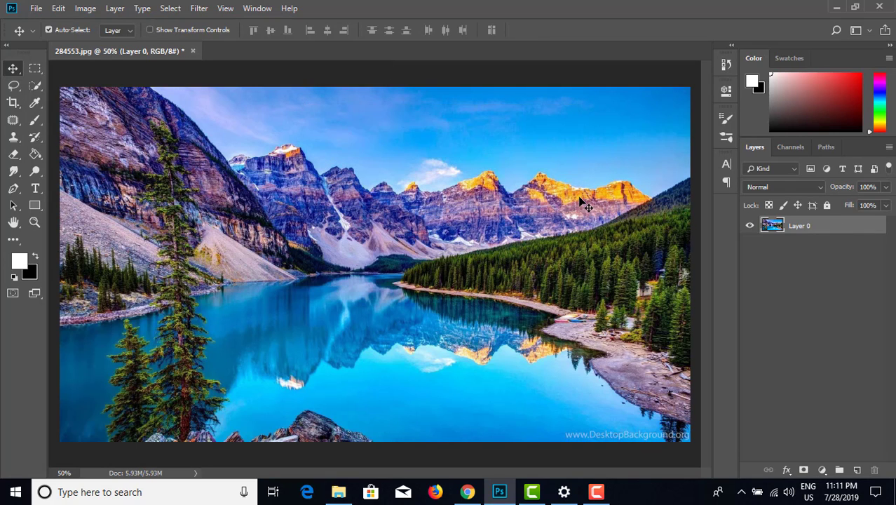
key("ctrl+minus")
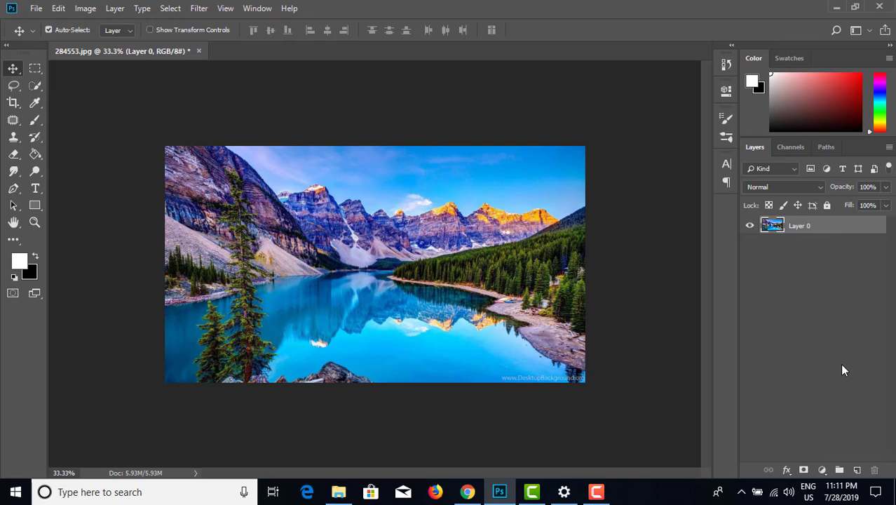
Step: Add a new layer and stroke the whole canvas on it with a 12 px white inside border, then deselect
left_click(858, 470)
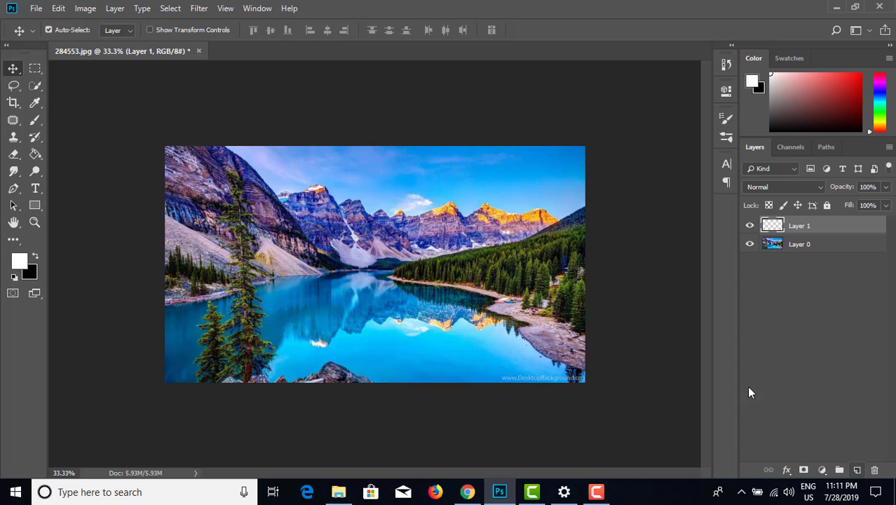
key("ctrl+a")
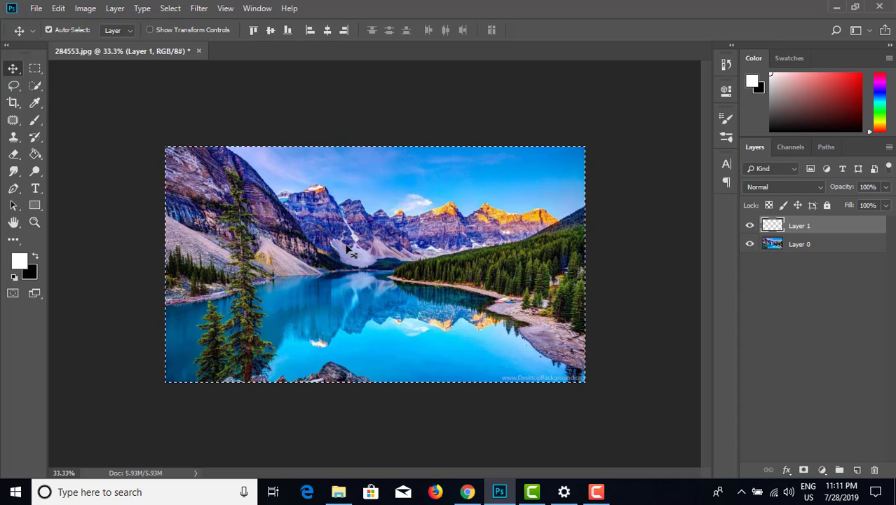
left_click(61, 9)
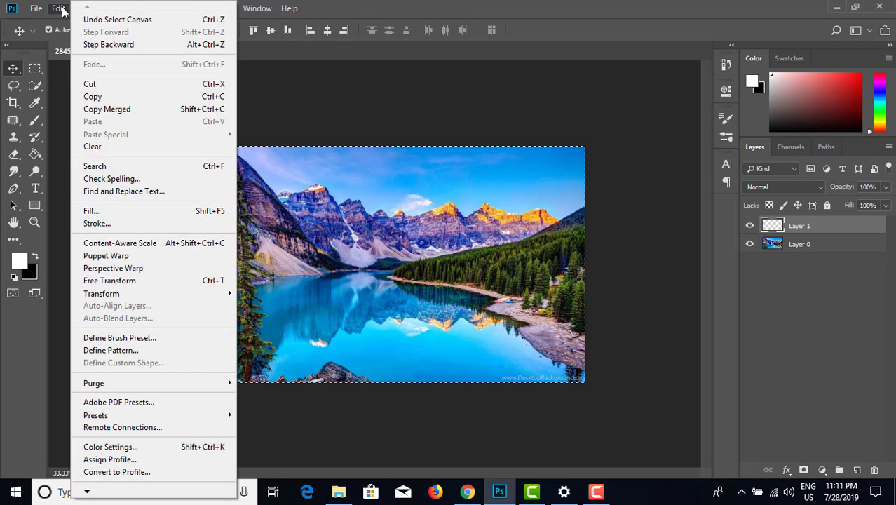
left_click(113, 223)
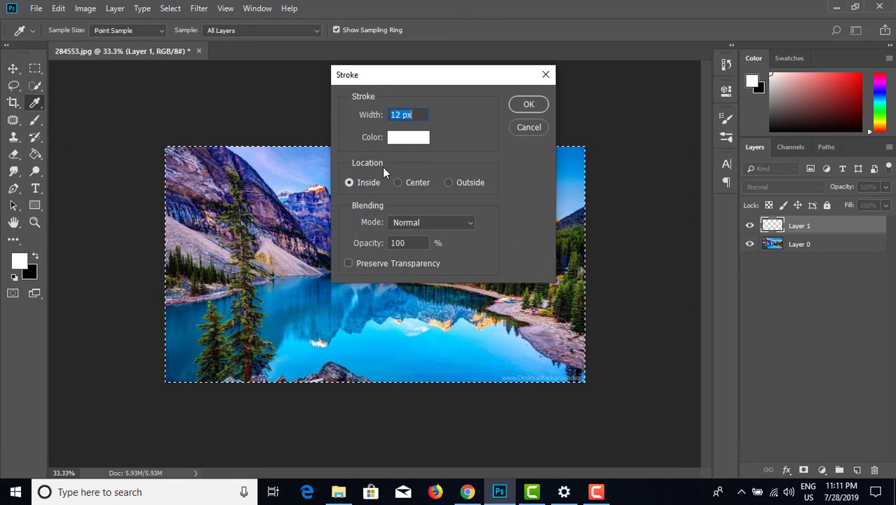
left_click(520, 106)
key("v")
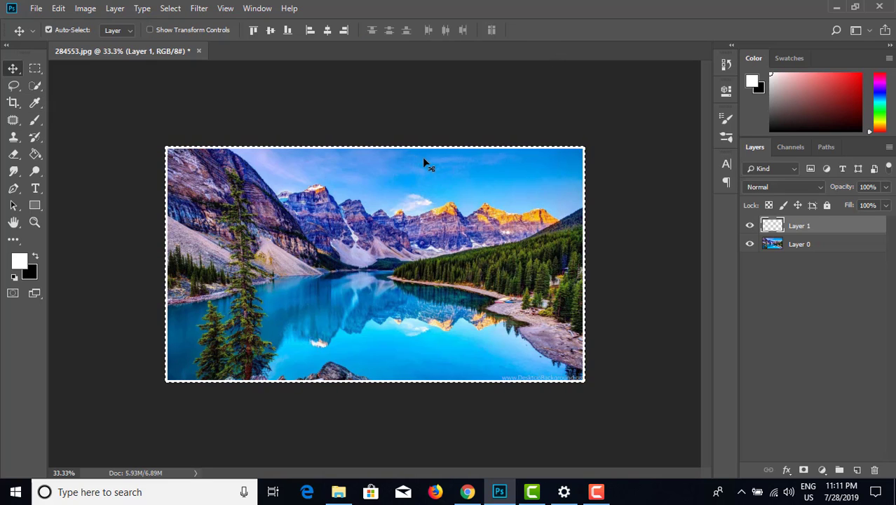
key("ctrl+d")
Step: Add an empty layer beneath the photo layer and hide the layer holding the white canvas border
left_click(809, 247)
left_click(859, 470)
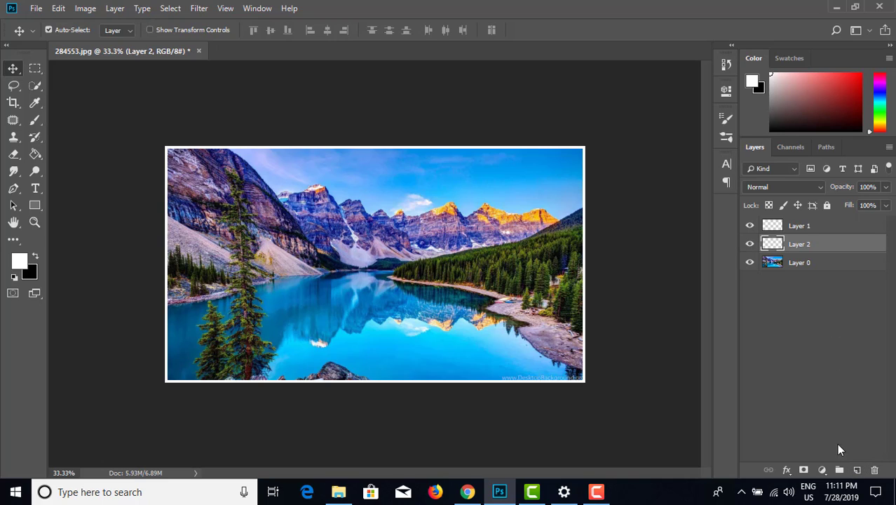
left_click_drag(821, 250, 819, 271)
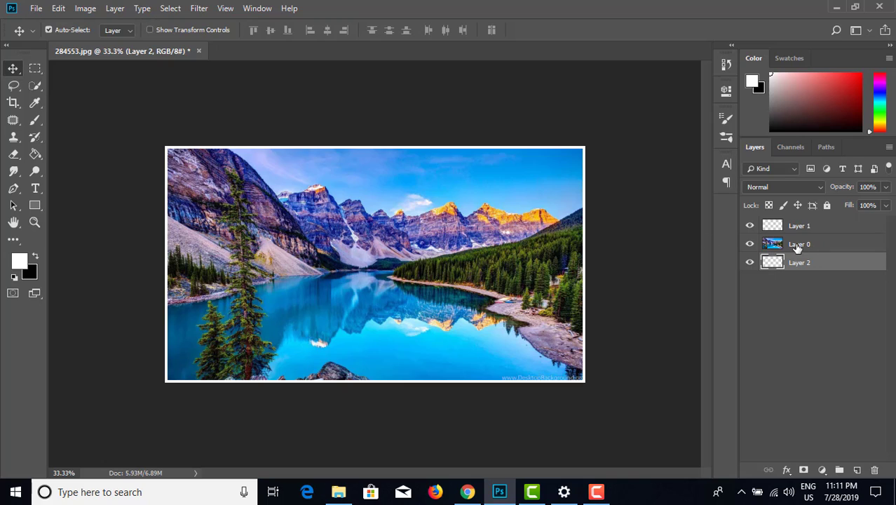
left_click(751, 226)
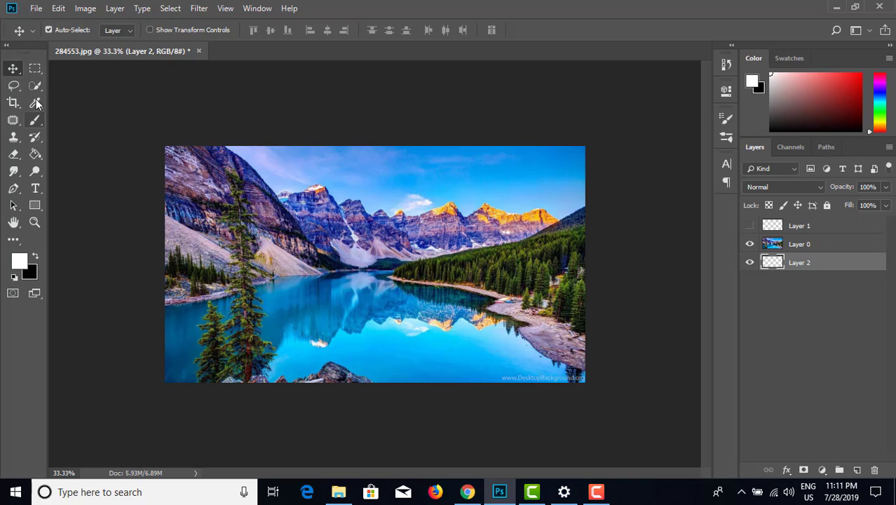
Step: Select a rectangle over the mountains near the photo's center, fill it with green #46e11c on the bottom layer, and deselect
left_click(35, 68)
left_click_drag(273, 197, 424, 294)
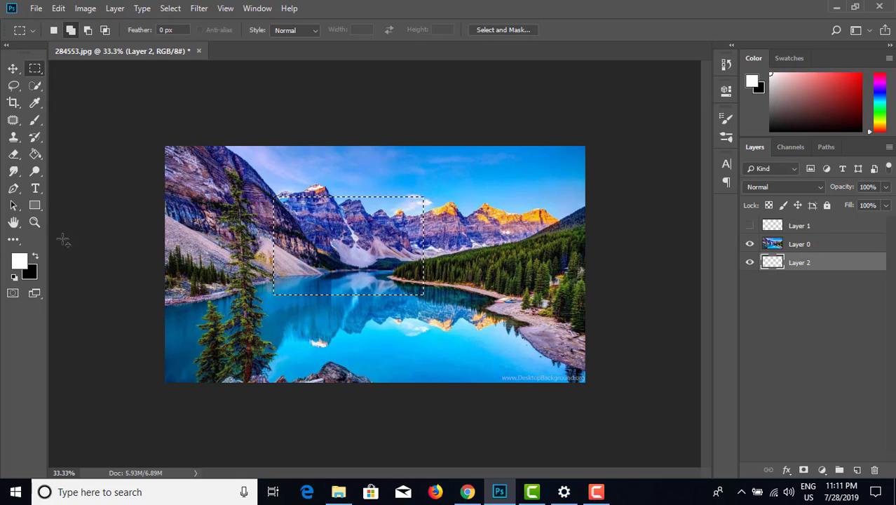
left_click(37, 153)
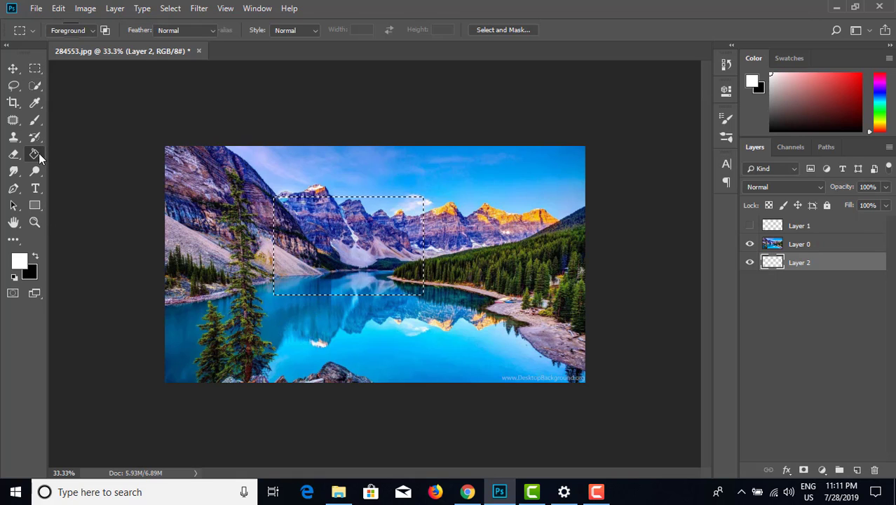
left_click(18, 267)
left_click(702, 179)
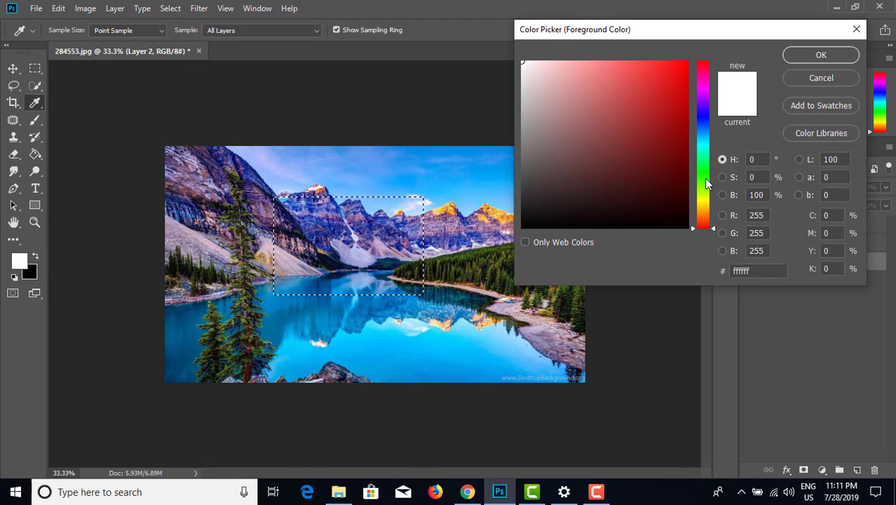
left_click(666, 78)
left_click(813, 56)
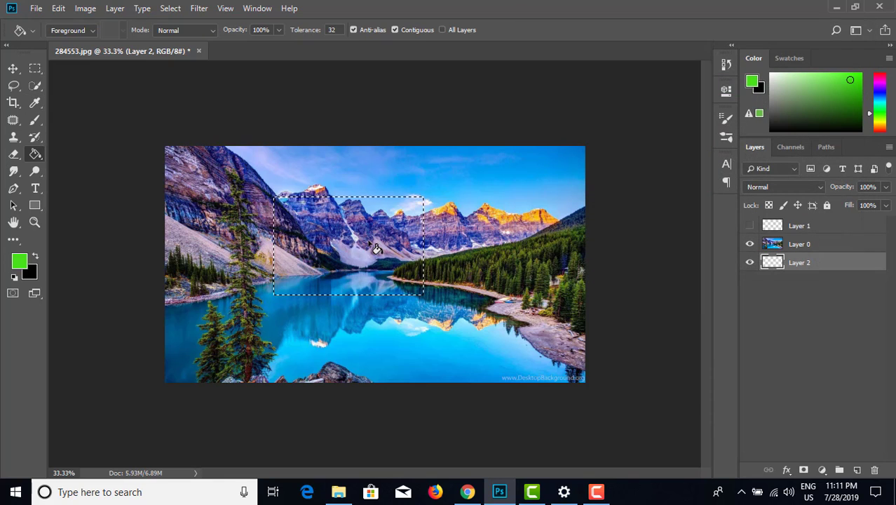
left_click(357, 241)
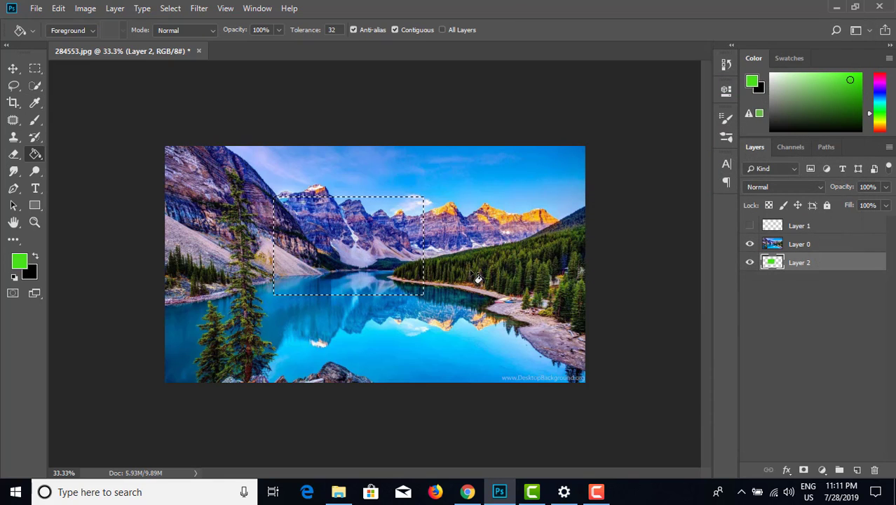
key("ctrl+d")
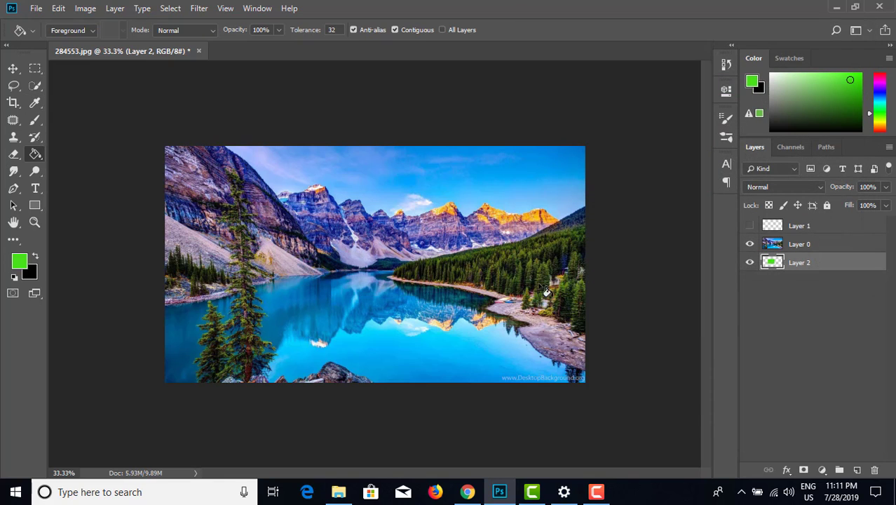
Step: Load the green rectangle's pixels as a selection and add a new layer above the photo layer
right_click(773, 263)
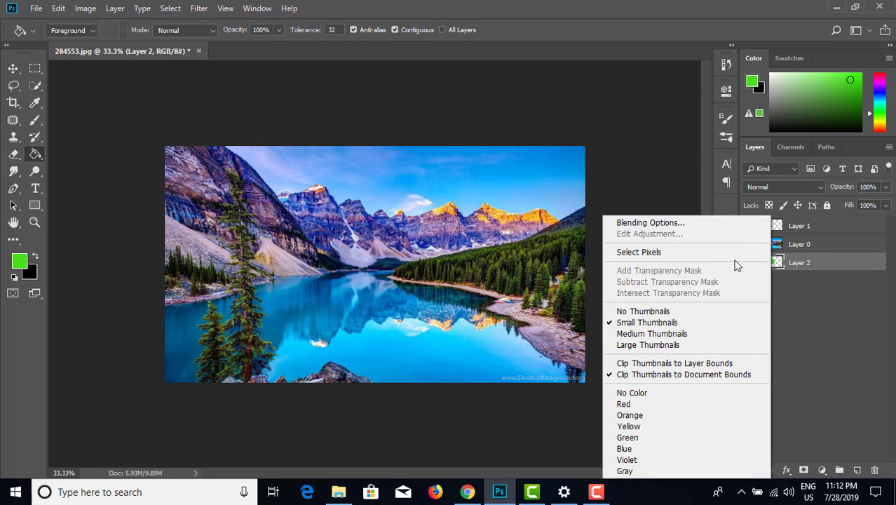
left_click(727, 252)
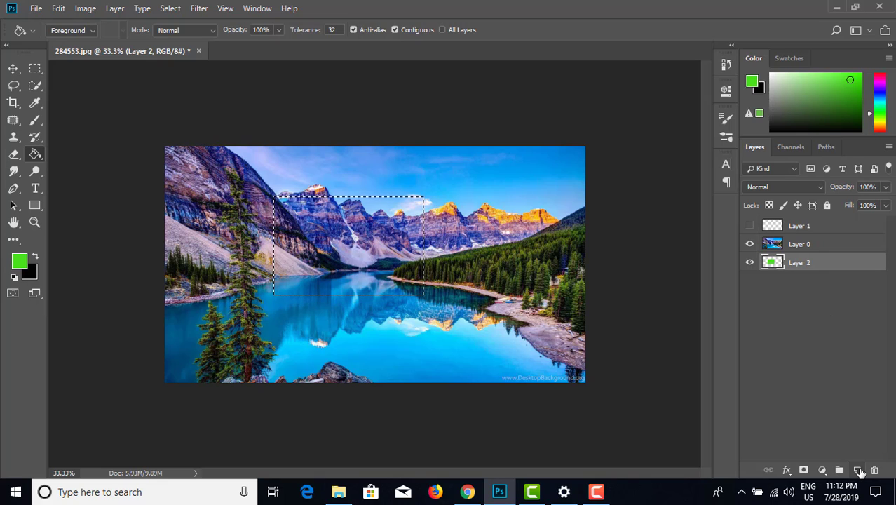
left_click(824, 245)
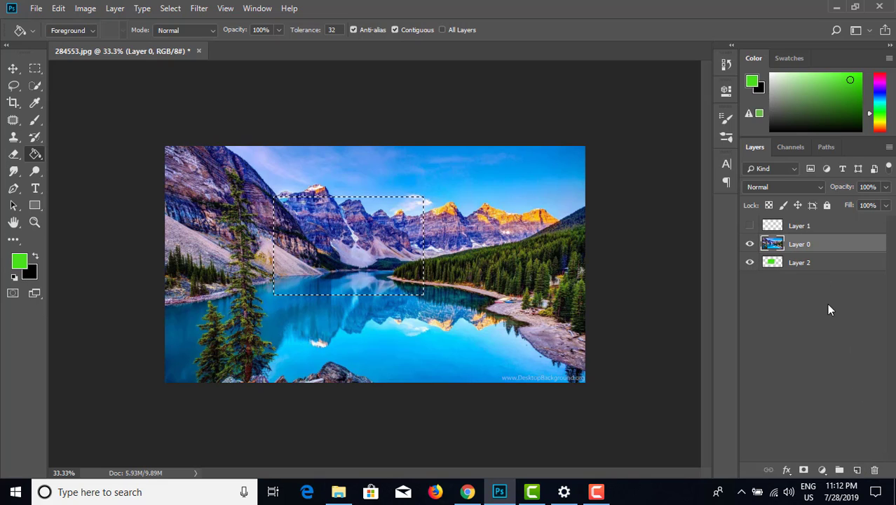
left_click(859, 470)
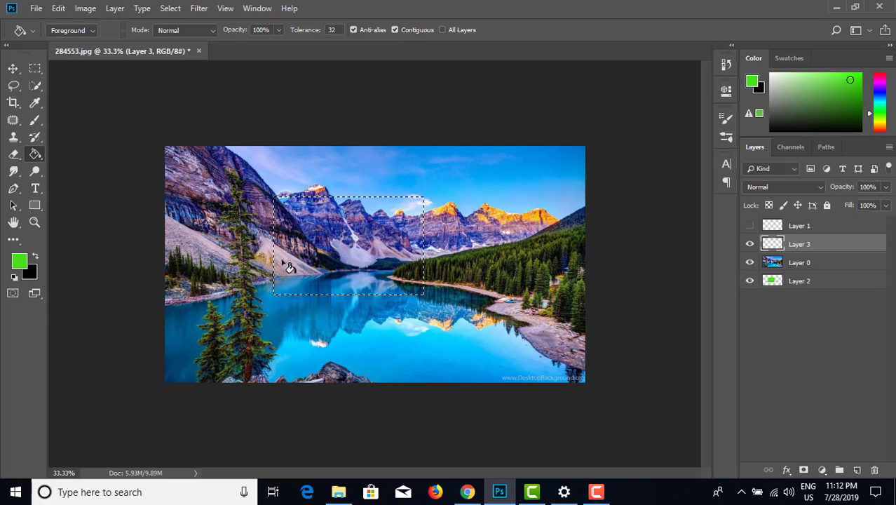
Step: Stroke the rectangular selection with a 12 px white inside border on the new layer and deselect
left_click(58, 8)
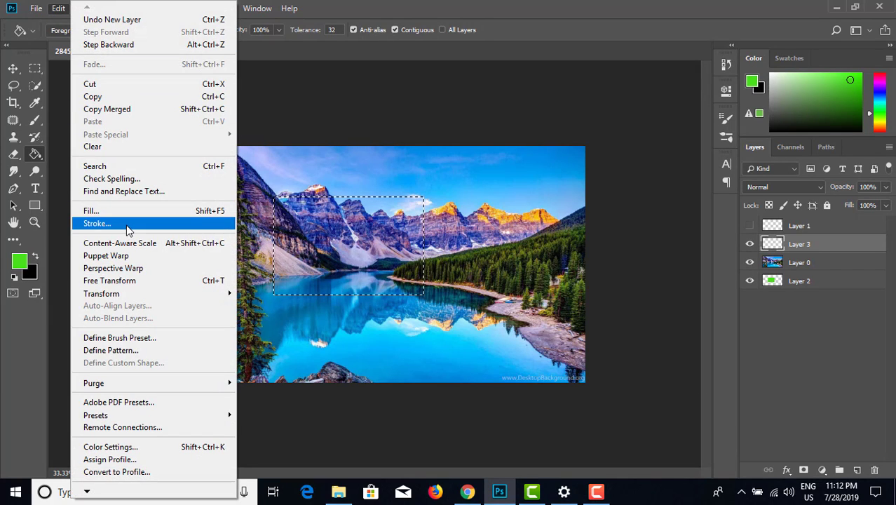
left_click(97, 223)
left_click(408, 137)
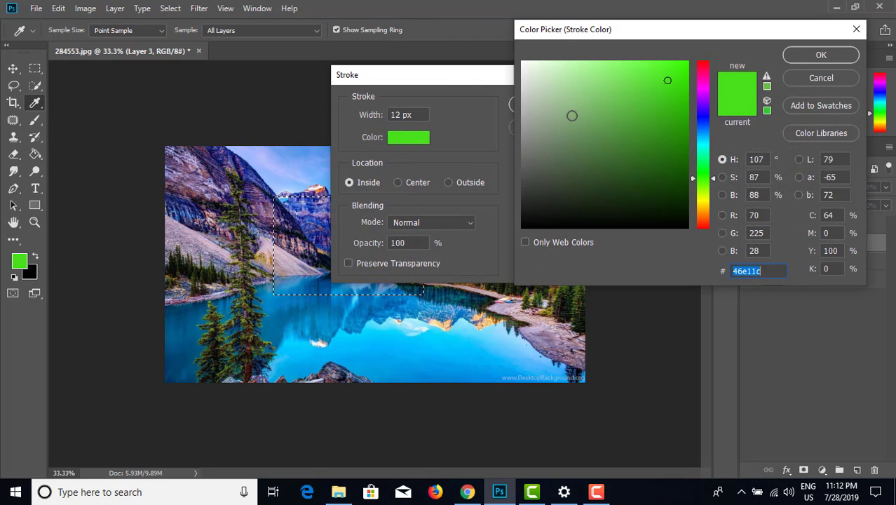
left_click_drag(533, 76, 521, 61)
left_click(821, 55)
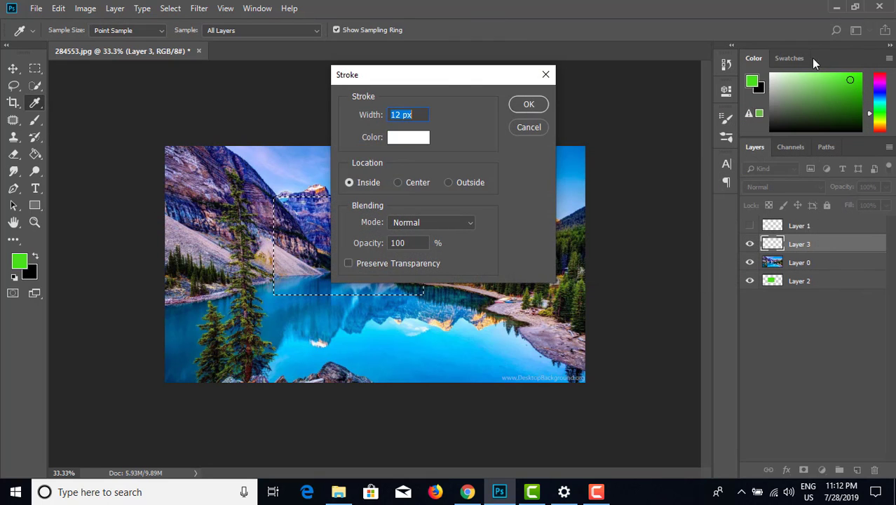
left_click(531, 105)
key("g")
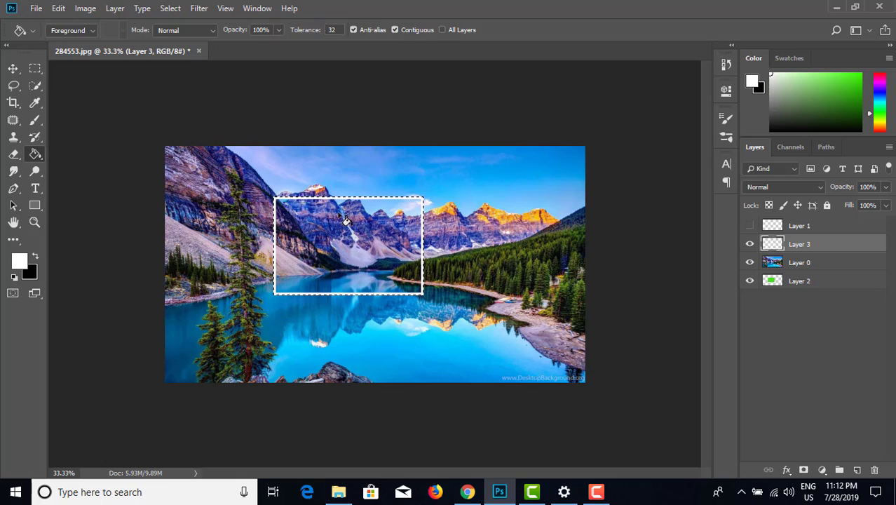
key("ctrl+d")
Step: Move the hidden canvas border layer to the bottom of the stack and rename the green rectangle layer as clip
left_click(820, 230)
left_click_drag(819, 230, 812, 300)
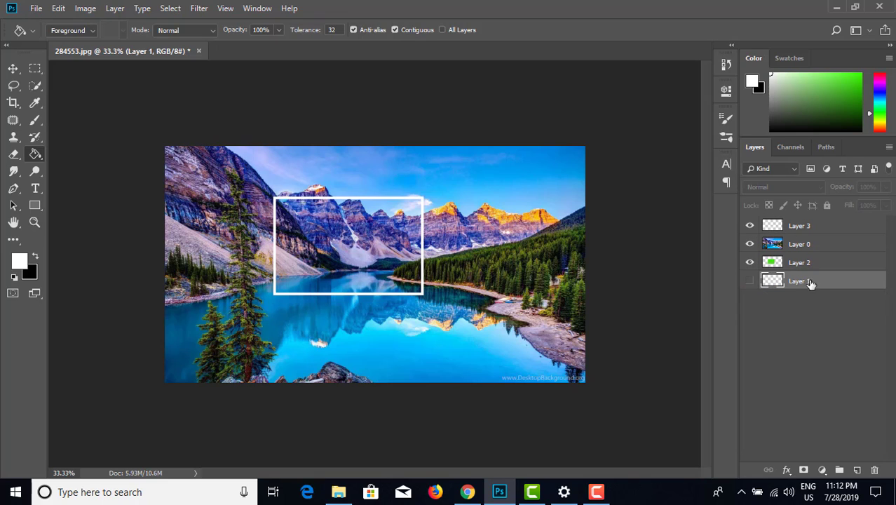
double_click(808, 263)
type("c")
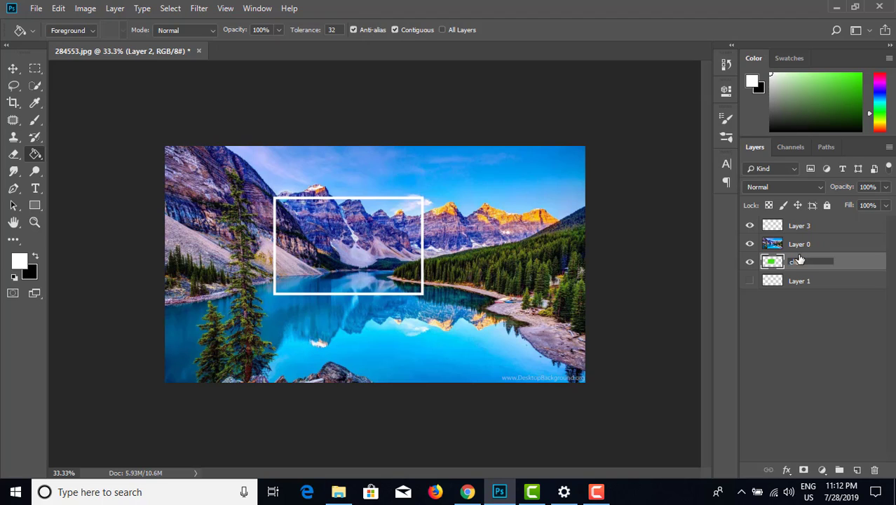
type("lip")
key("Return")
Step: Rename the lake photo layer as img and the white stroke layer above it as stk
double_click(801, 246)
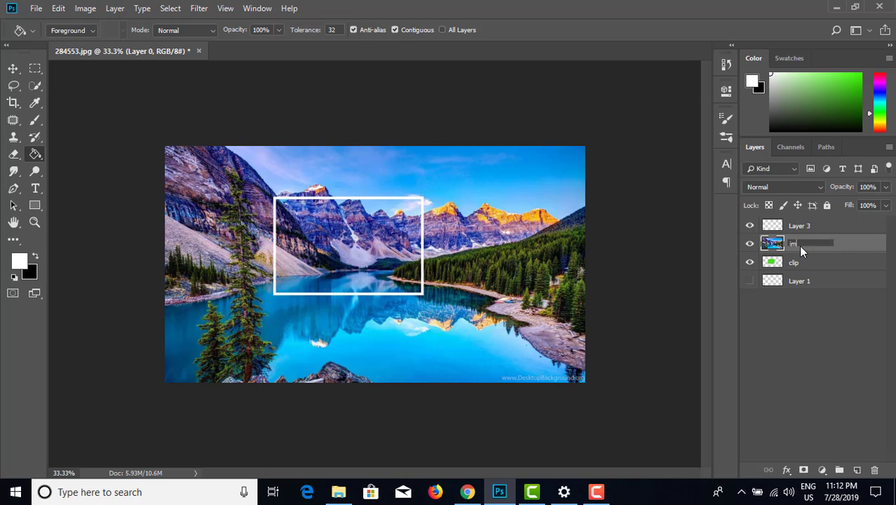
type("img")
key("Return")
double_click(806, 231)
type("s")
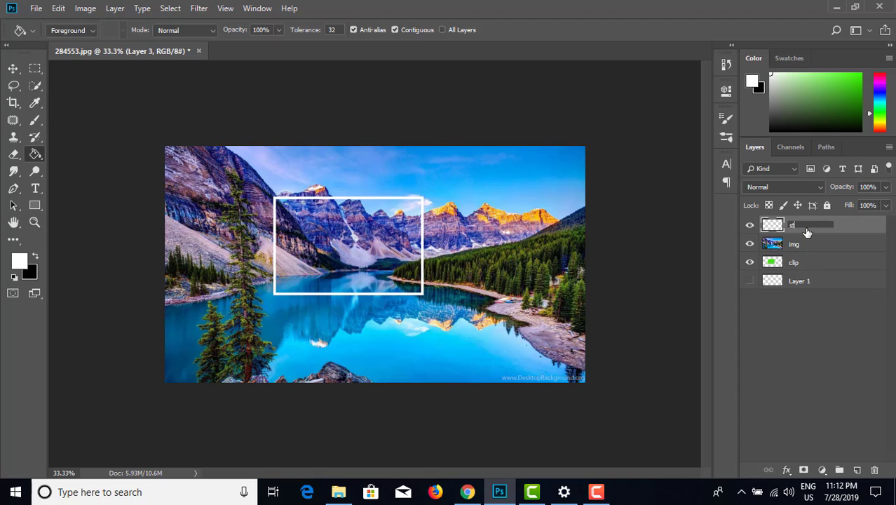
type("tk")
key("Return")
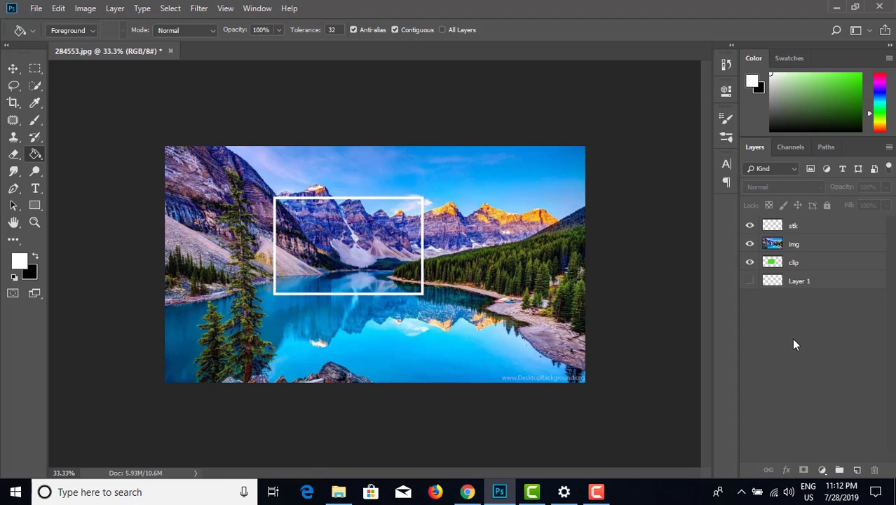
Step: Duplicate the clip, img and stk layers together as a set five times
left_click(810, 262)
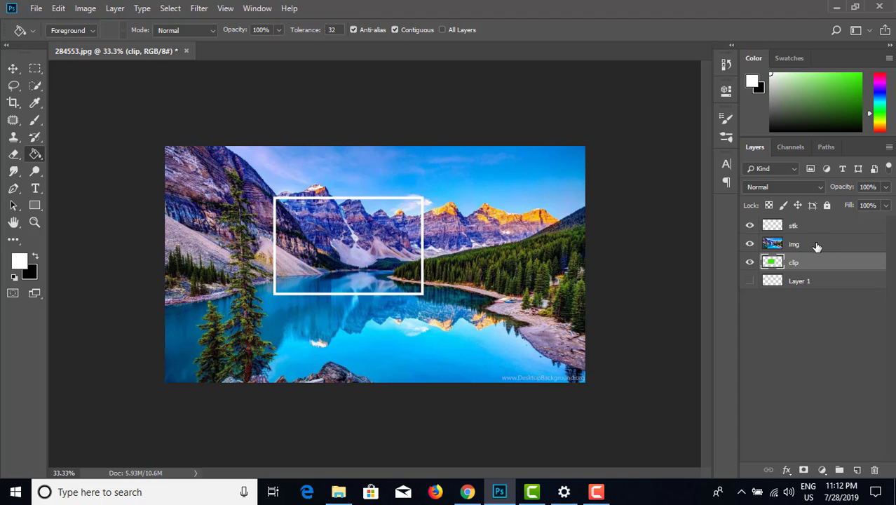
left_click(814, 244, "shift")
left_click(814, 226, "shift")
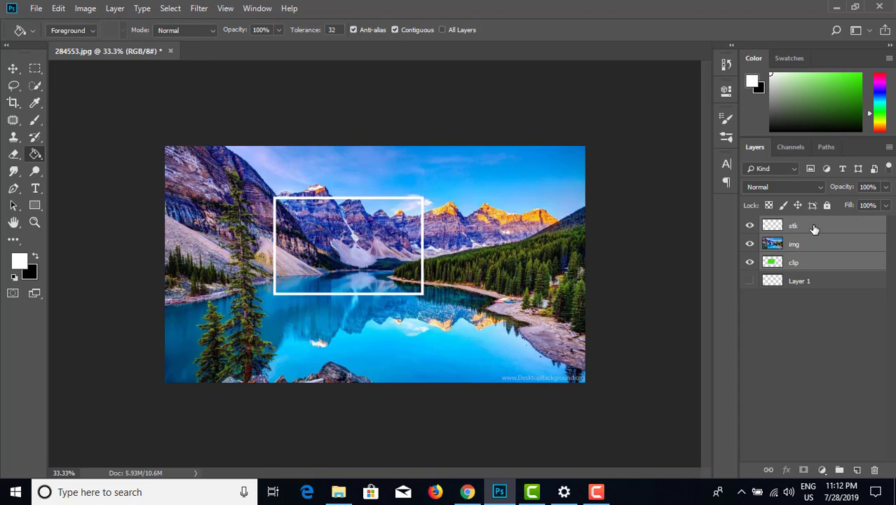
key("ctrl+j")
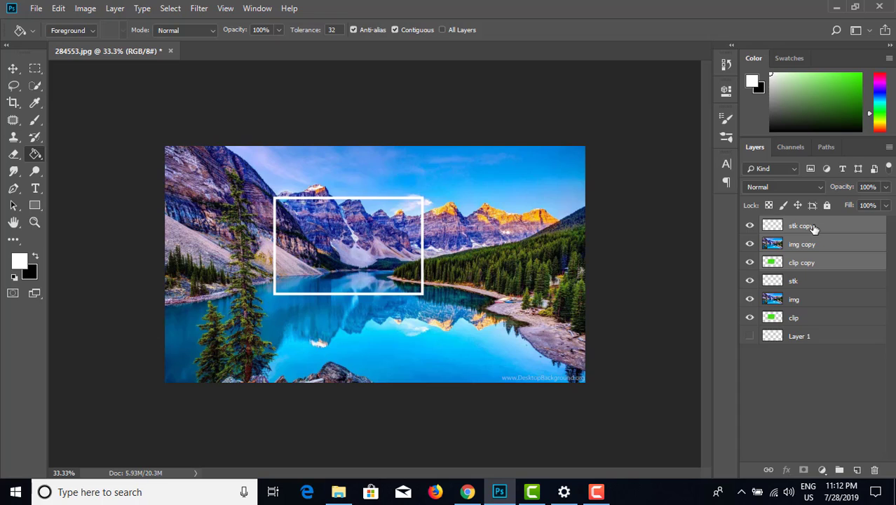
key("ctrl+j")
key("ctrl+j")
key("ctrl+j")
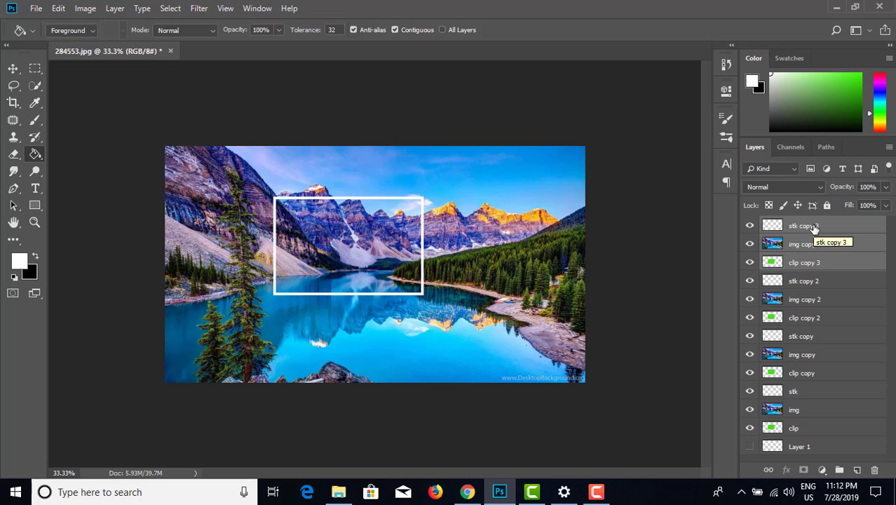
key("ctrl+j")
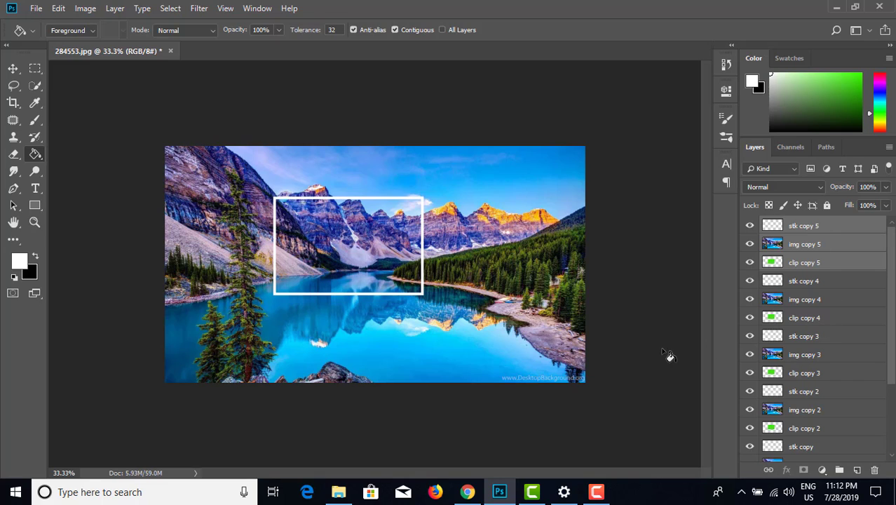
Step: Create clipping masks for img copy 5 and img copy 4 on the clip layers directly beneath them
left_click(13, 68)
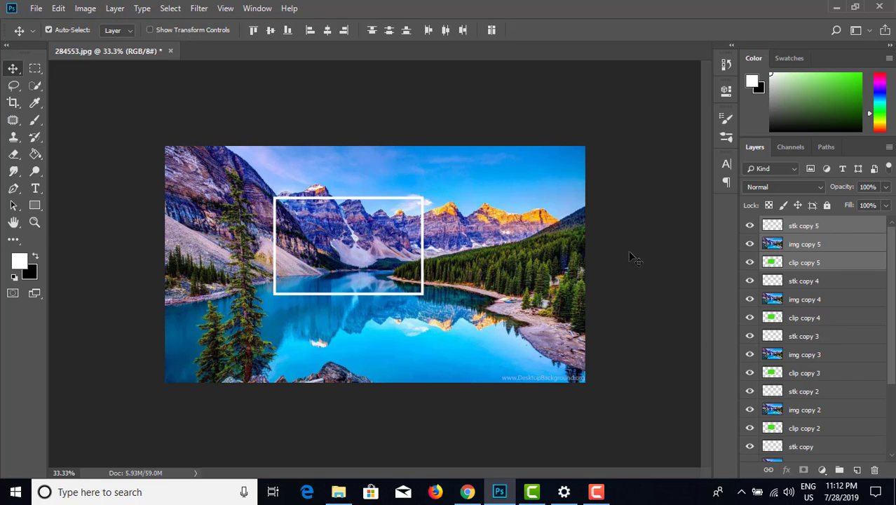
left_click(808, 227)
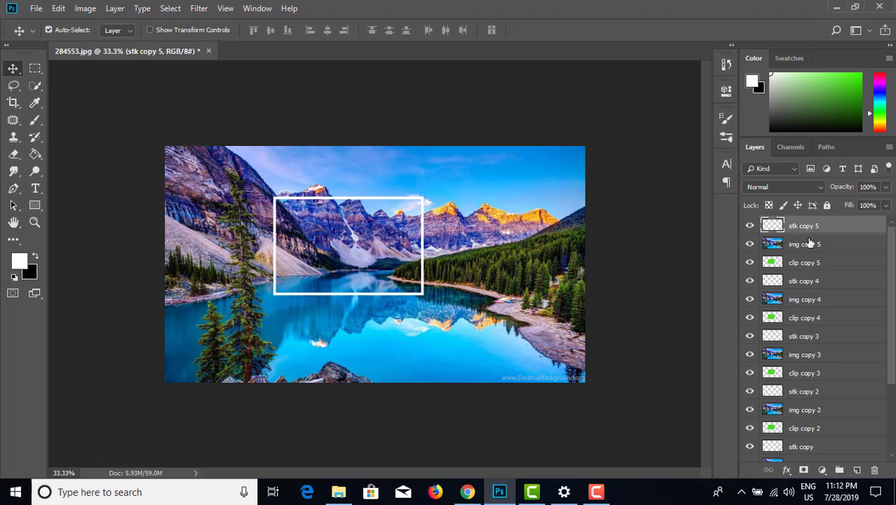
left_click(810, 244)
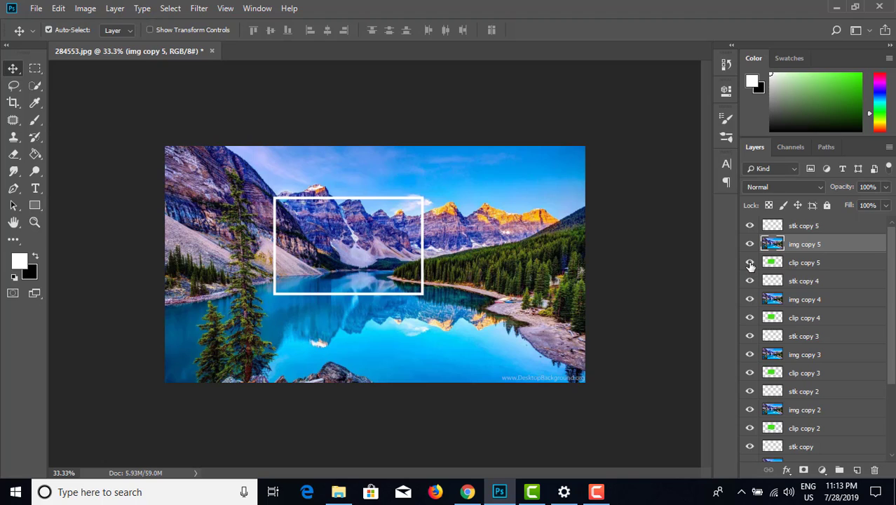
right_click(798, 249)
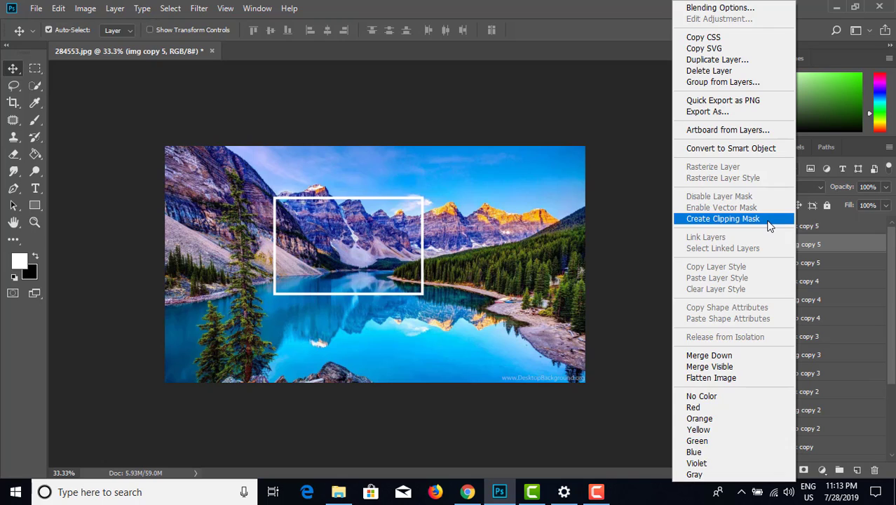
left_click(770, 225)
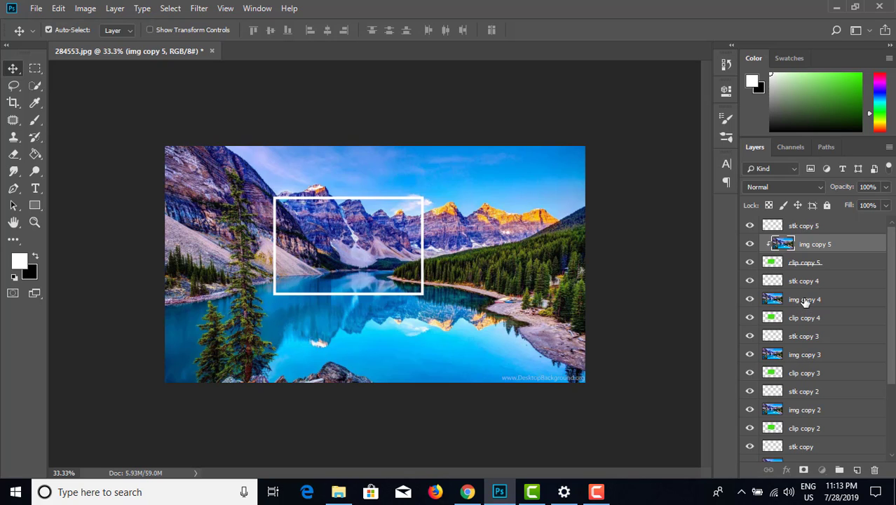
right_click(805, 301)
left_click(748, 223)
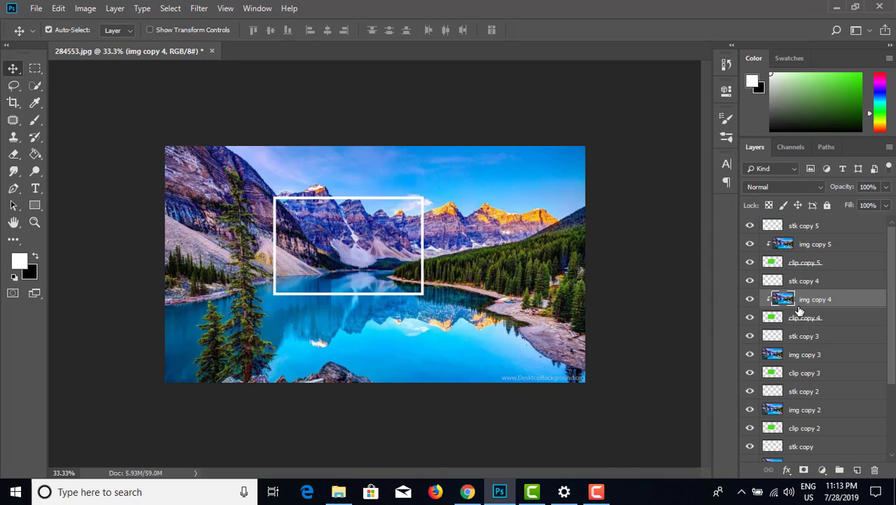
Step: Create clipping masks for img copy 3 and img copy 2 on the clip layers directly beneath them
left_click(807, 358)
scroll(810, 353, "down", 1)
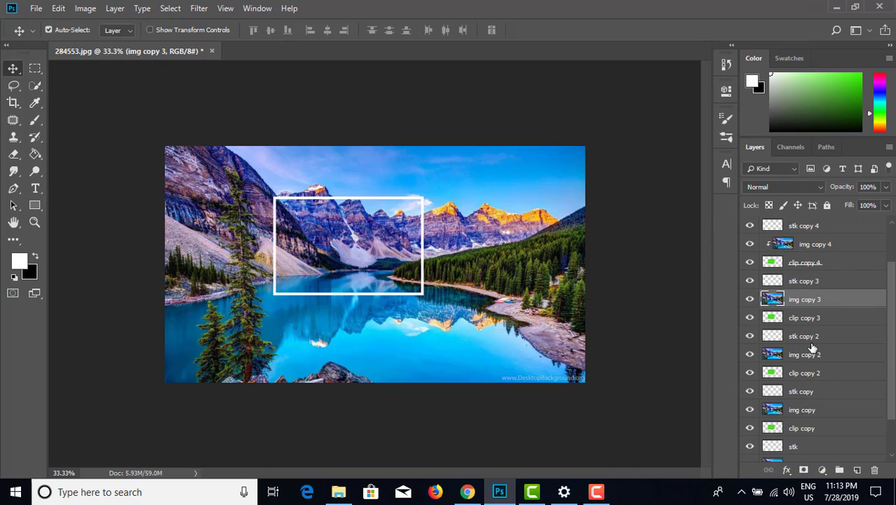
right_click(805, 301)
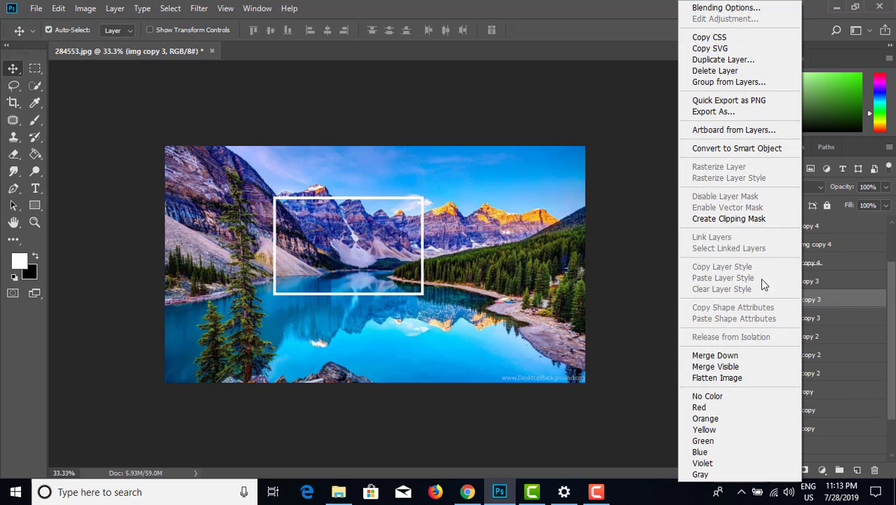
left_click(747, 219)
scroll(818, 338, "down", 1)
left_click(813, 318)
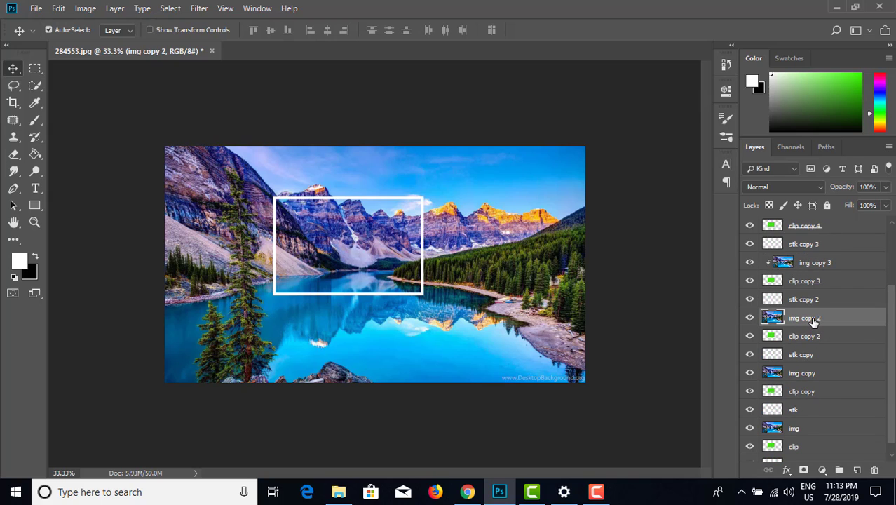
right_click(814, 318)
left_click(749, 219)
Step: Create clipping masks for img copy and the original img layer on the clip layers directly beneath them
scroll(812, 328, "down", 1)
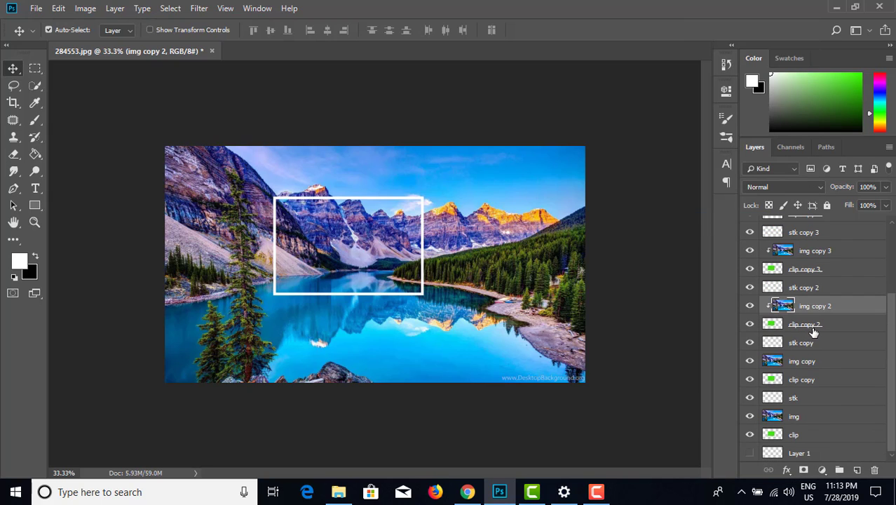
left_click(808, 360)
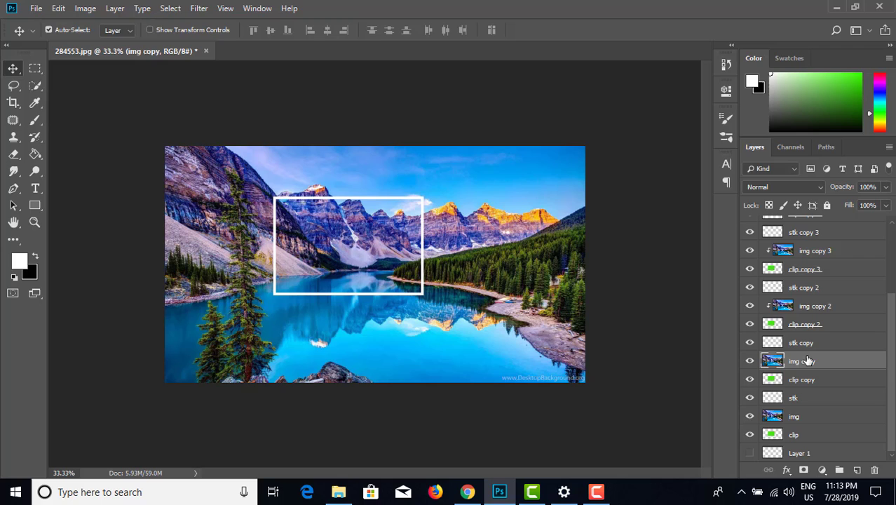
right_click(806, 366)
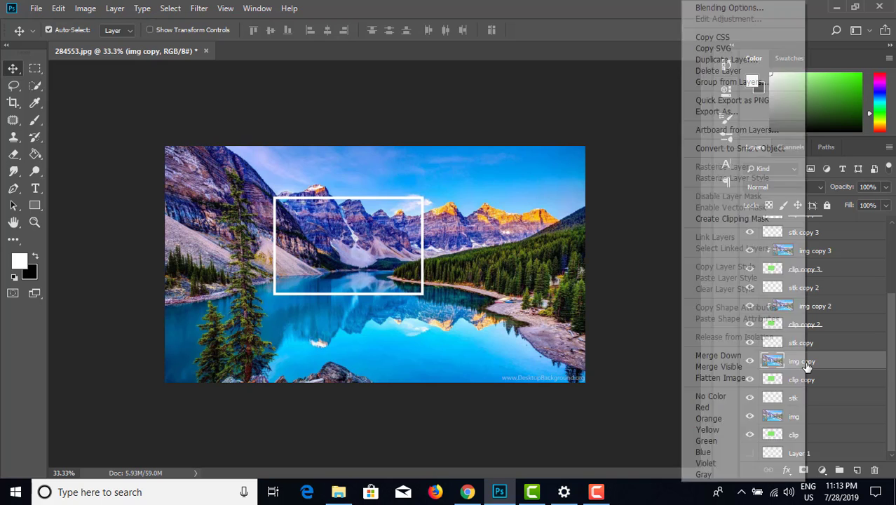
left_click(770, 222)
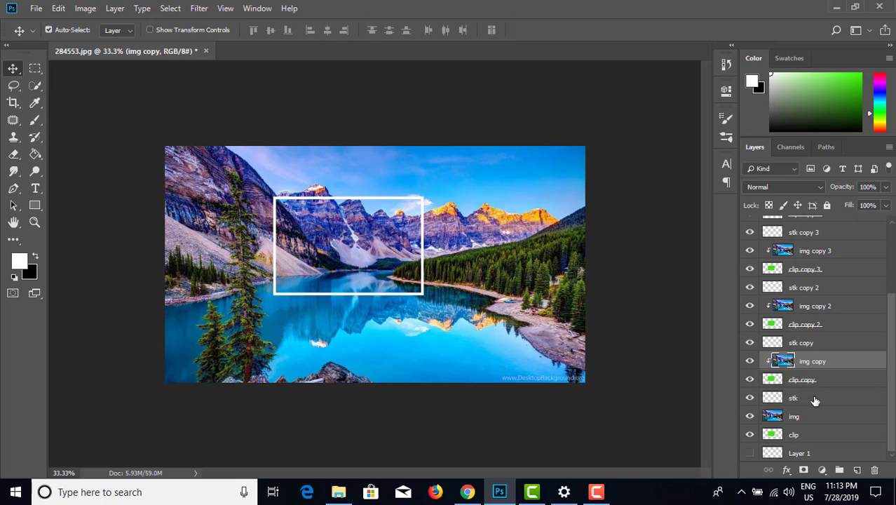
left_click(811, 418)
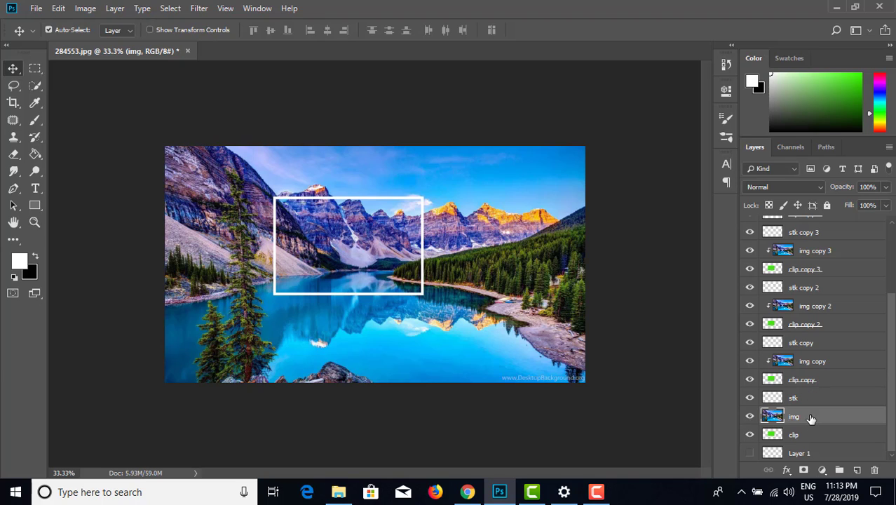
right_click(810, 418)
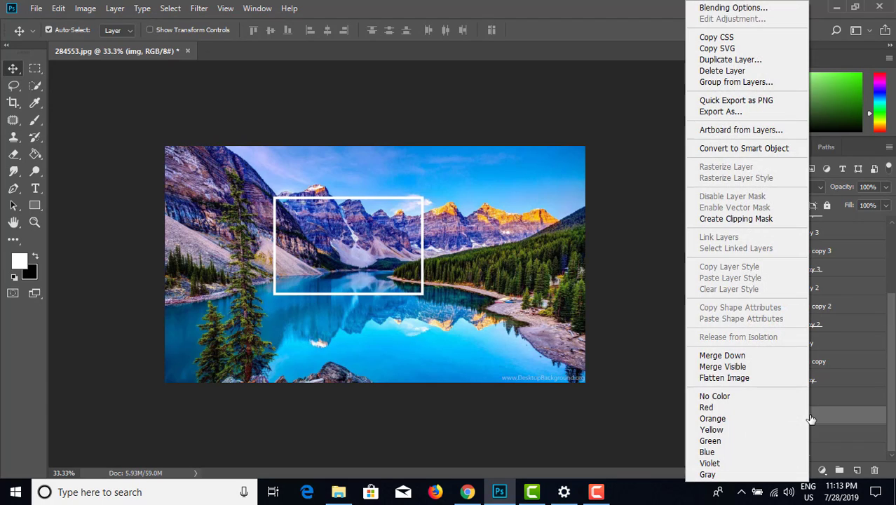
left_click(767, 220)
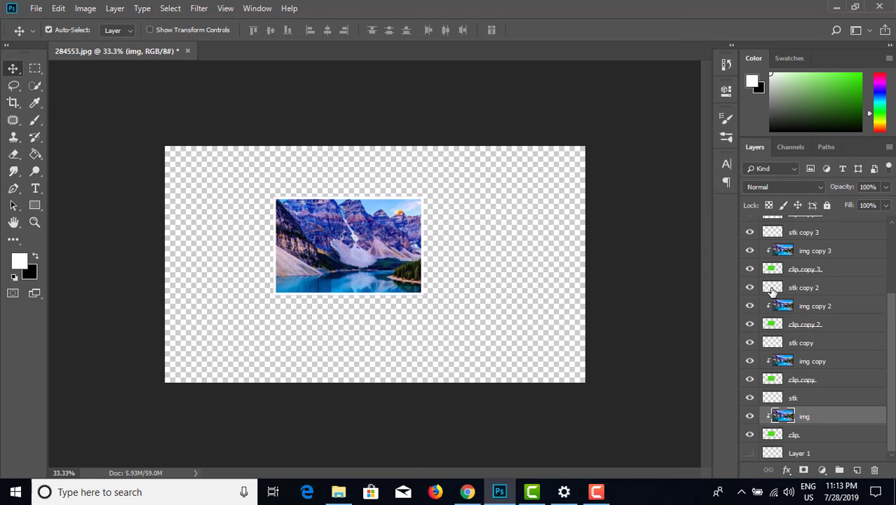
Step: Transform stk copy 5 and clip copy 5 together, moving the frame to the canvas's lower left and rotating it about 20.6° clockwise
scroll(821, 302, "up", 3)
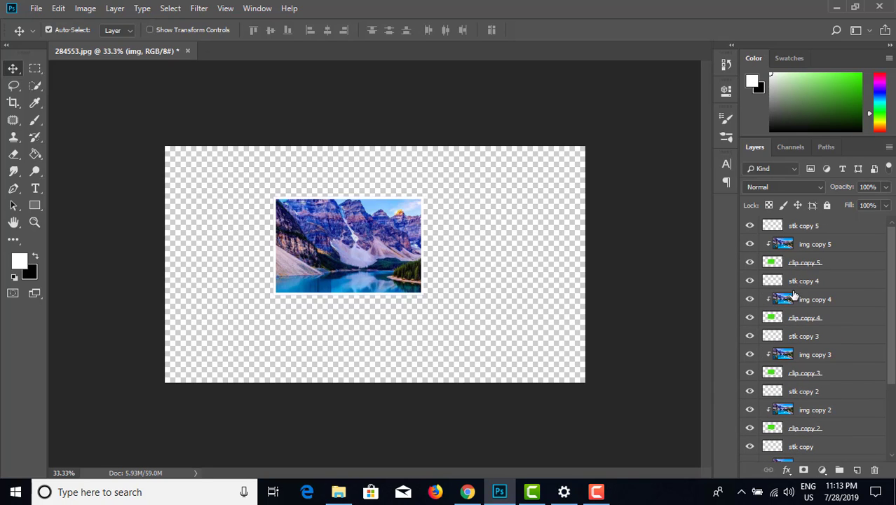
left_click(812, 229)
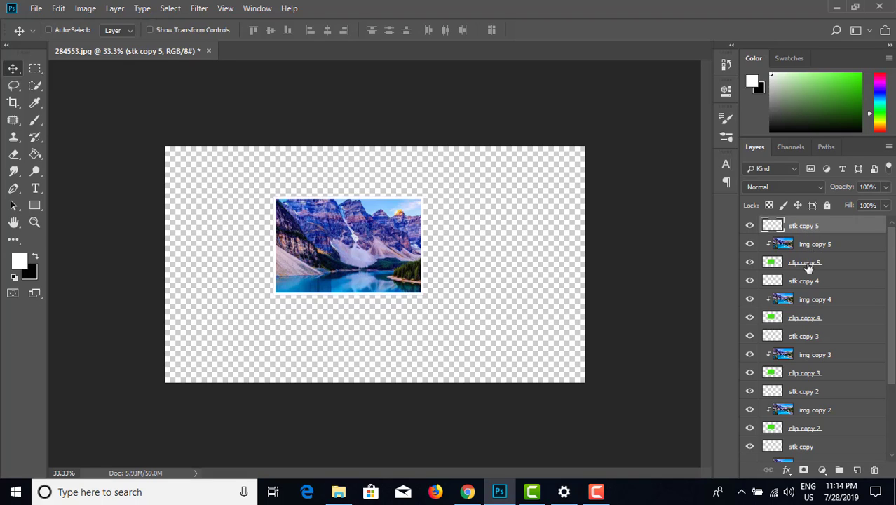
left_click(808, 265, "ctrl")
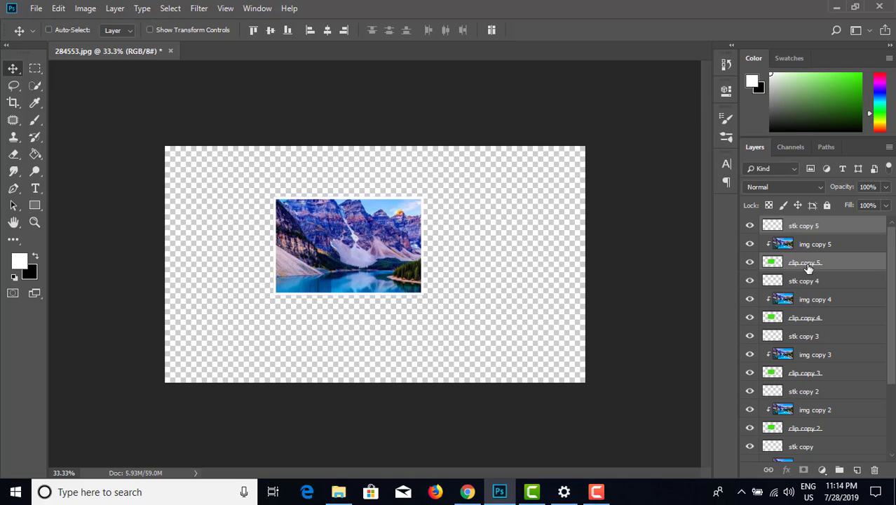
key("ctrl+t")
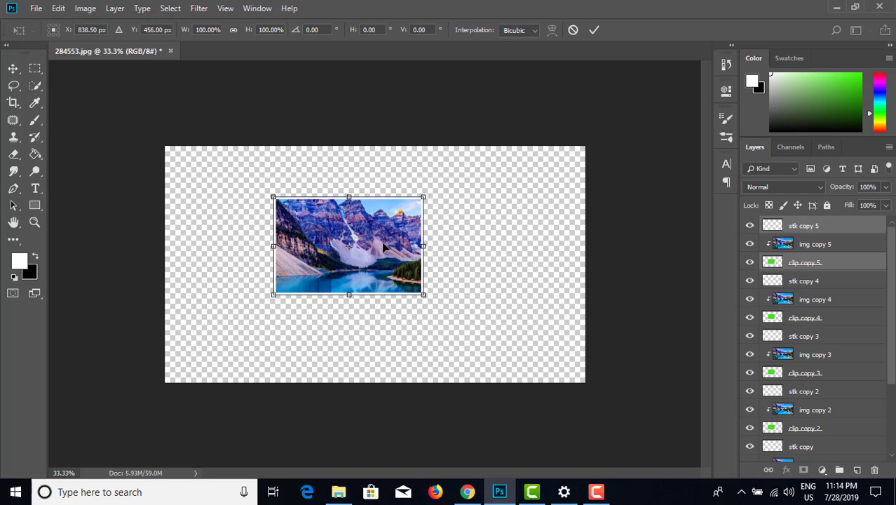
left_click_drag(376, 250, 289, 292)
left_click_drag(349, 244, 355, 281)
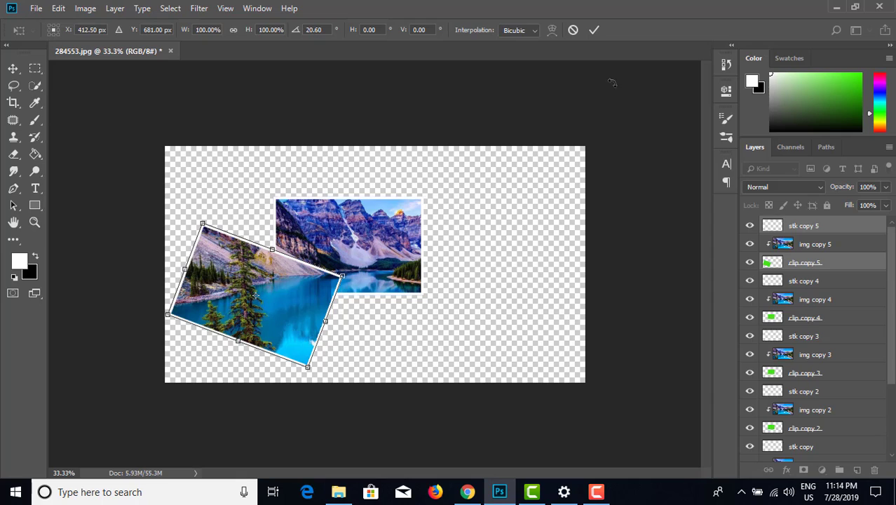
left_click(596, 30)
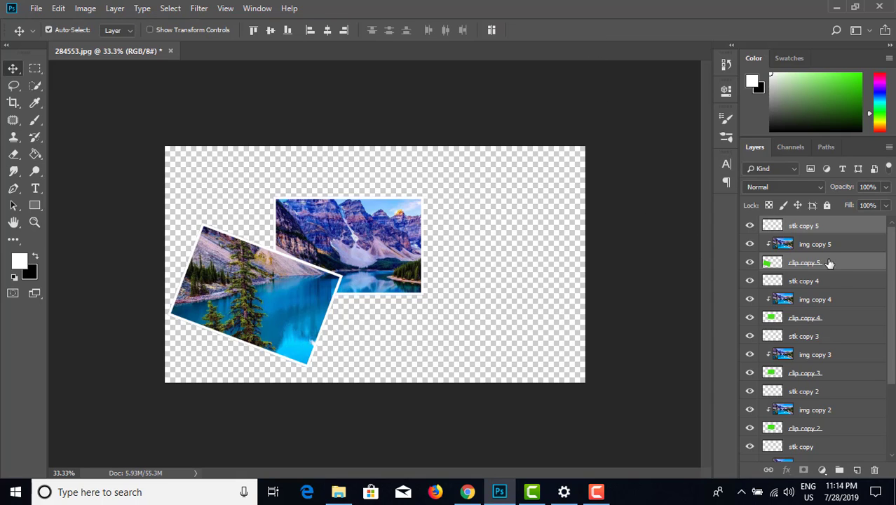
Step: Transform stk copy 4 and clip copy 4 together, moving the frame to the canvas's lower right and rotating it about 17.4° counterclockwise
scroll(830, 284, "down", 1)
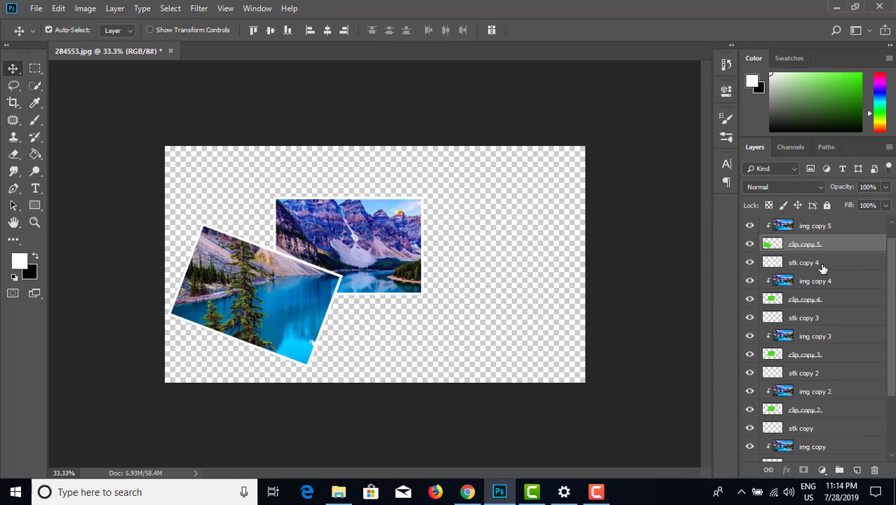
left_click(823, 267)
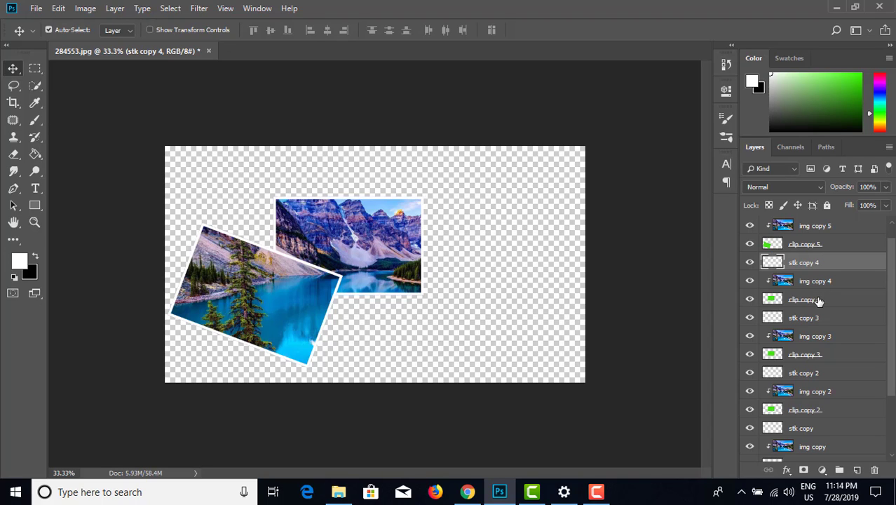
left_click(819, 300, "ctrl")
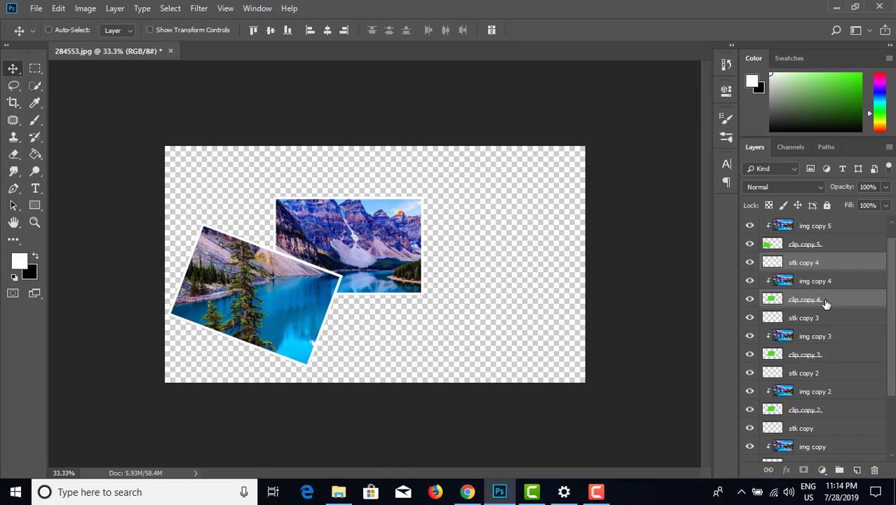
key("ctrl+t")
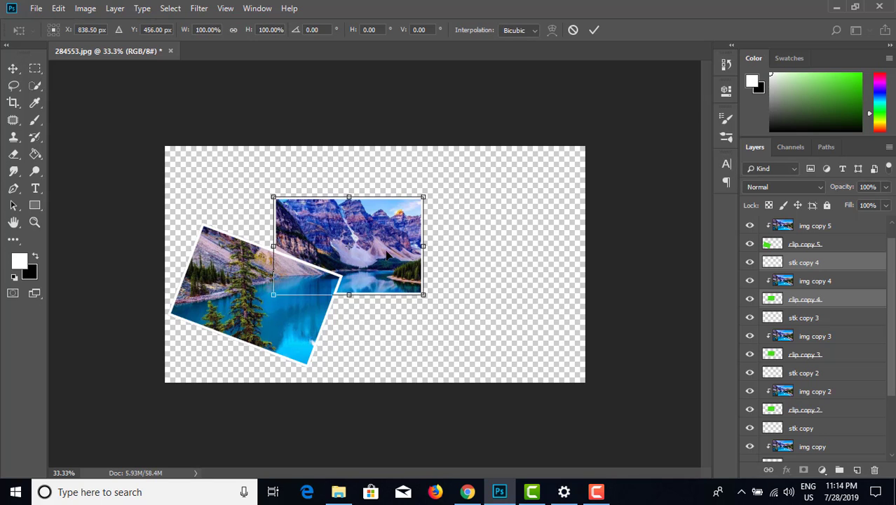
left_click_drag(386, 255, 480, 309)
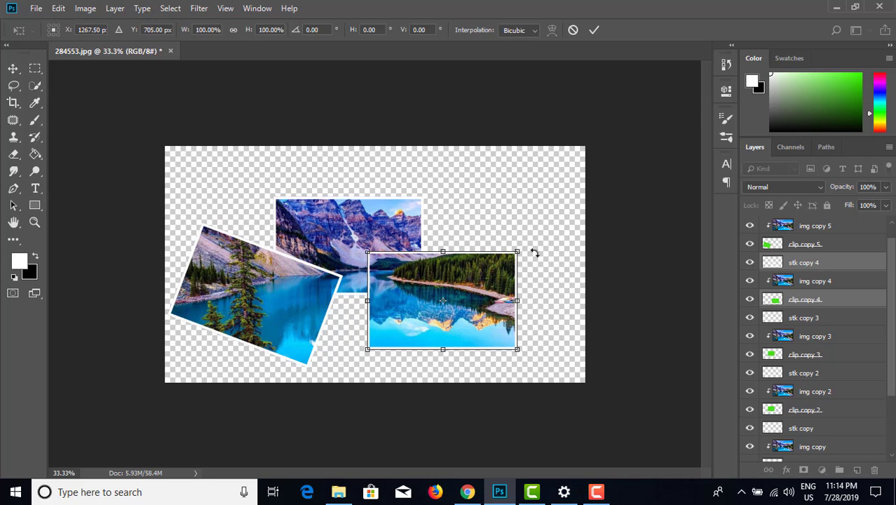
left_click_drag(534, 252, 525, 233)
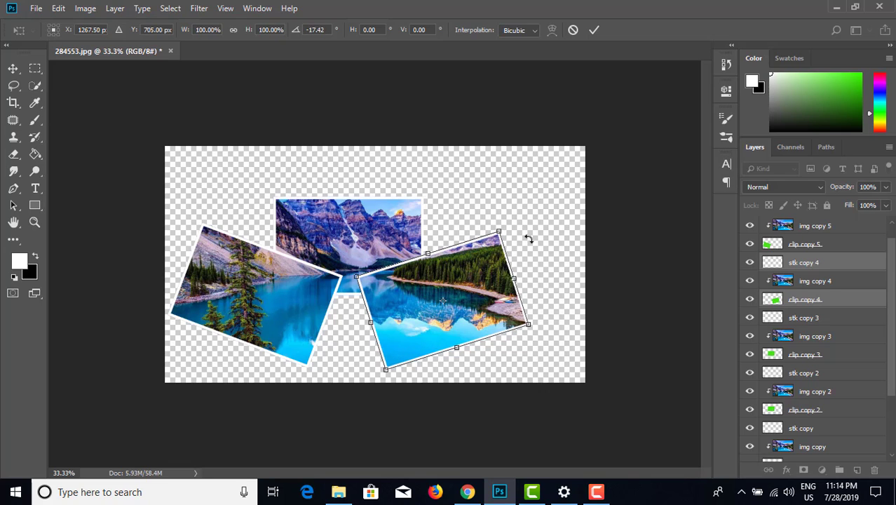
key("Return")
Step: Transform stk copy 3 and clip copy 3 together, moving the frame to the canvas's upper right and rotating it clockwise
scroll(800, 309, "down", 1)
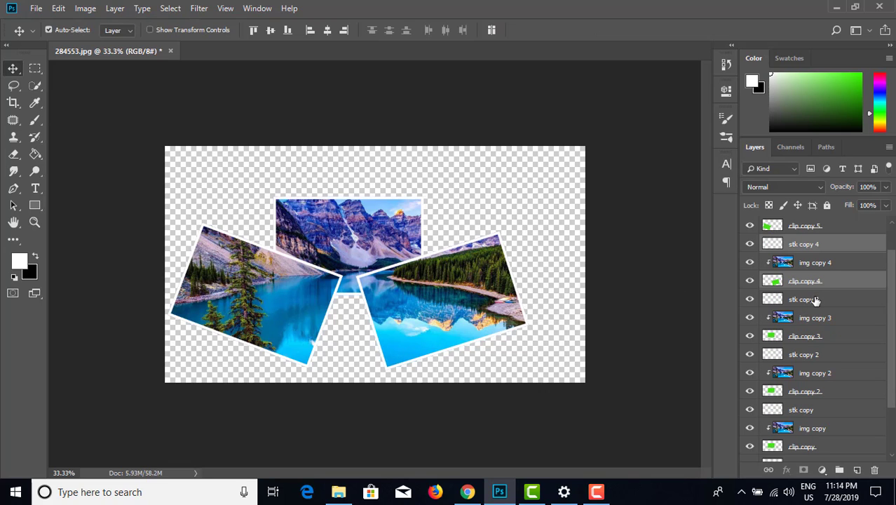
left_click(817, 301)
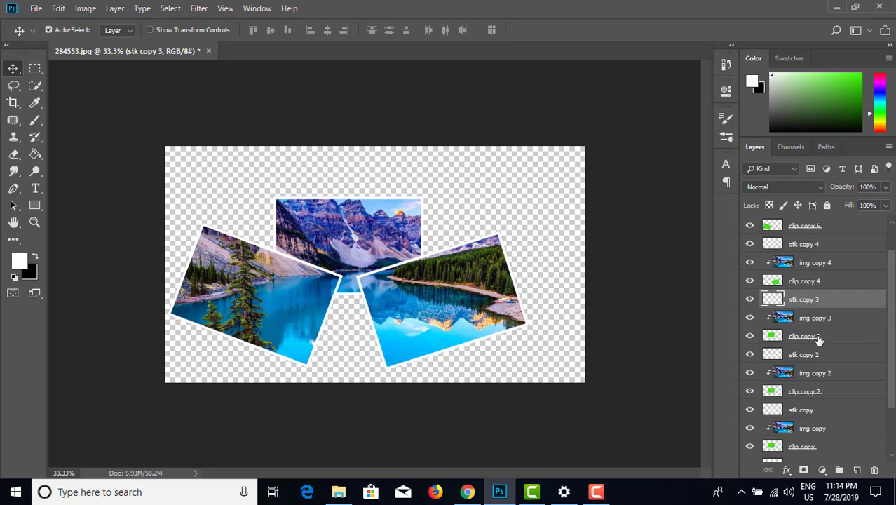
left_click(819, 339, "shift")
left_click(821, 301)
left_click(822, 337, "shift")
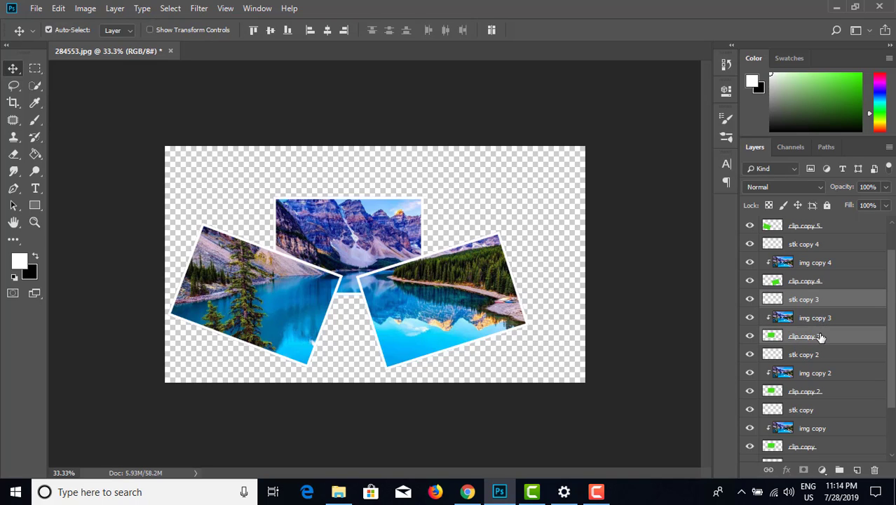
key("ctrl+t")
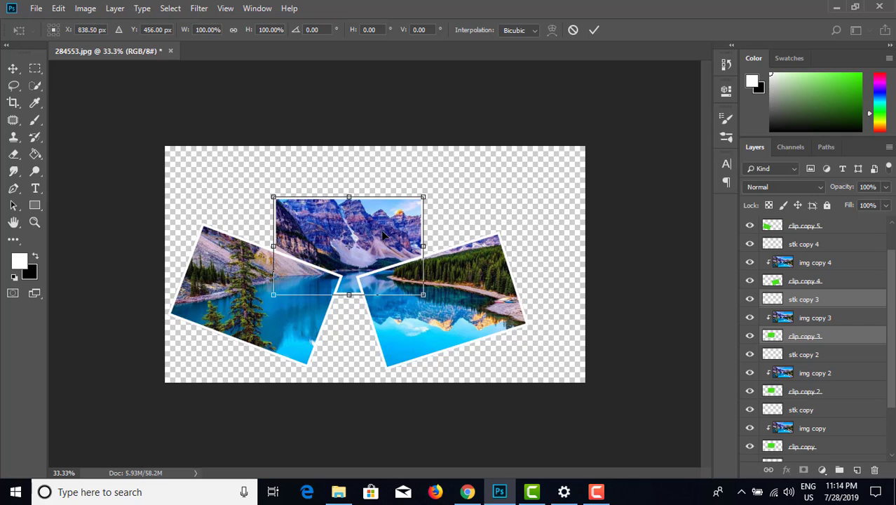
left_click_drag(382, 230, 499, 190)
left_click_drag(562, 158, 559, 195)
key("Return")
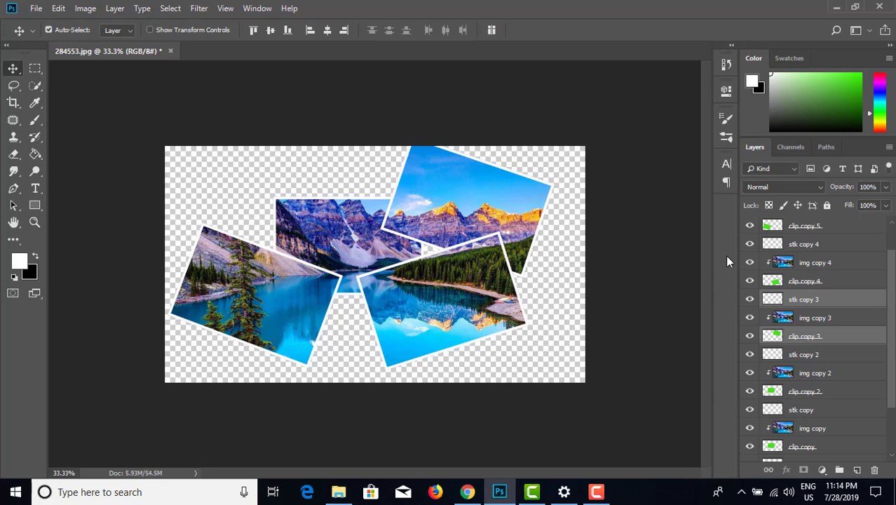
Step: Transform stk copy 2 and clip copy 2 together, moving the frame to the canvas's upper left and rotating it about 26.2° counterclockwise
scroll(817, 335, "down", 2)
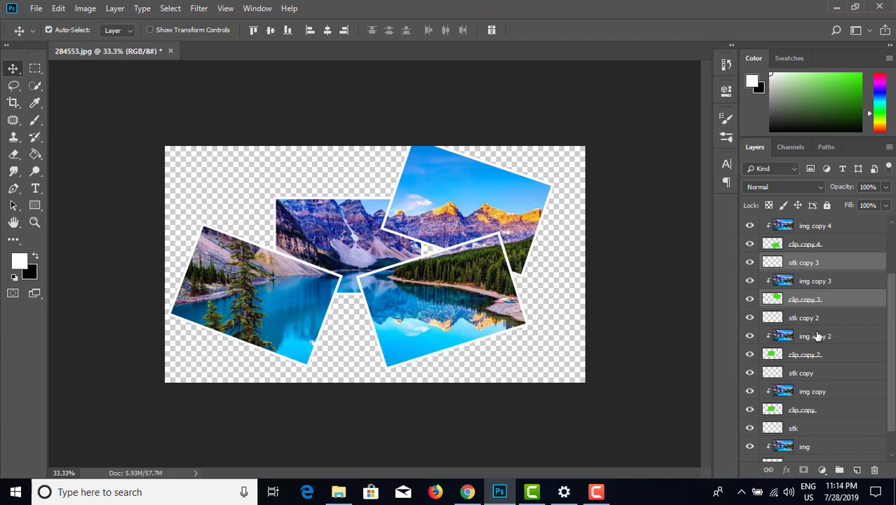
left_click(814, 320)
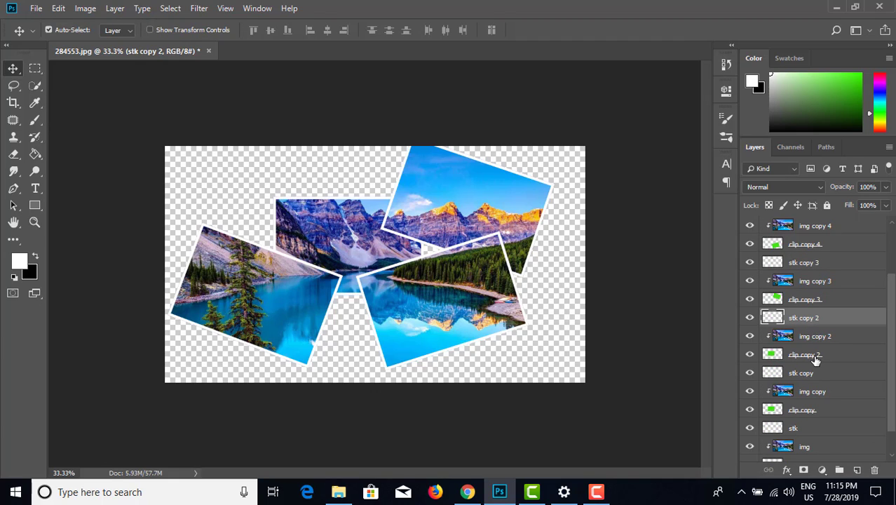
left_click(815, 356, "ctrl")
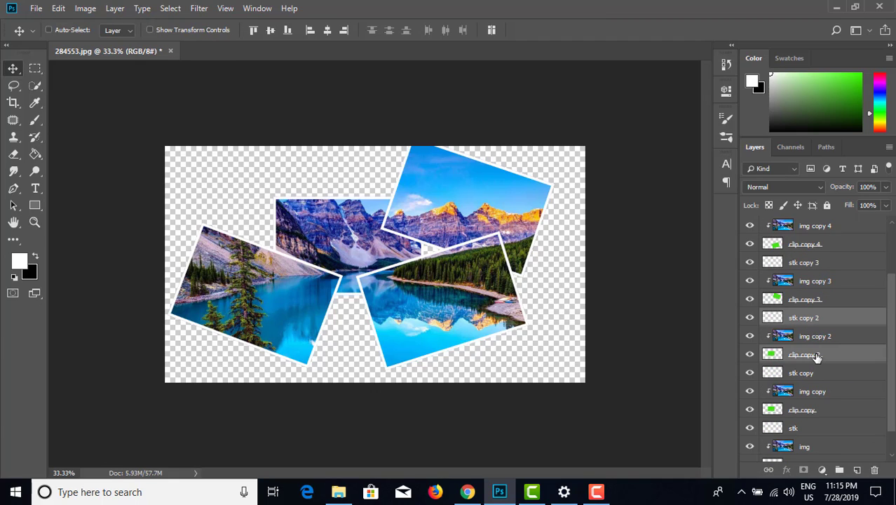
key("ctrl+t")
left_click_drag(366, 237, 297, 203)
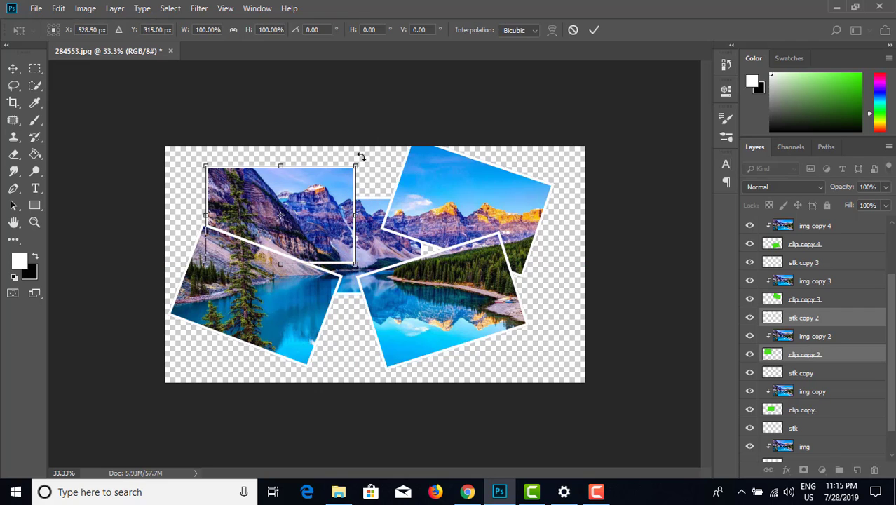
left_click_drag(359, 156, 364, 203)
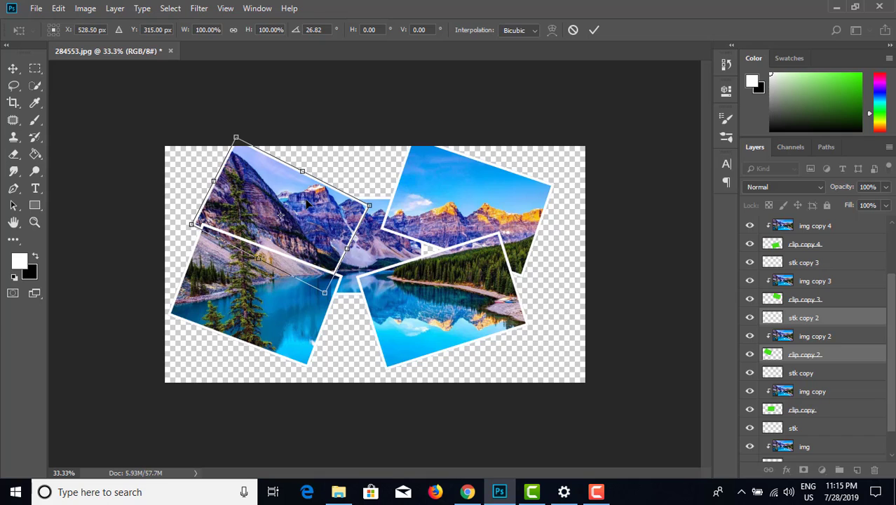
left_click_drag(305, 202, 309, 209)
left_click_drag(385, 213, 334, 146)
mouse_move(326, 199)
left_mouse_down()
mouse_move(311, 189)
mouse_move(335, 200)
left_mouse_up()
key("Return")
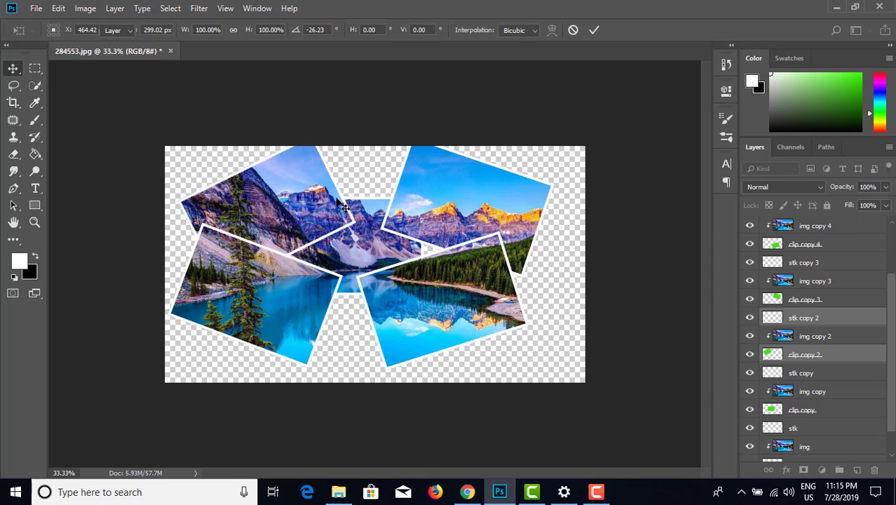
Step: Transform stk copy and clip copy together, moving the frame to the canvas's lower middle and rotating it about 19.8° clockwise
scroll(805, 351, "down", 2)
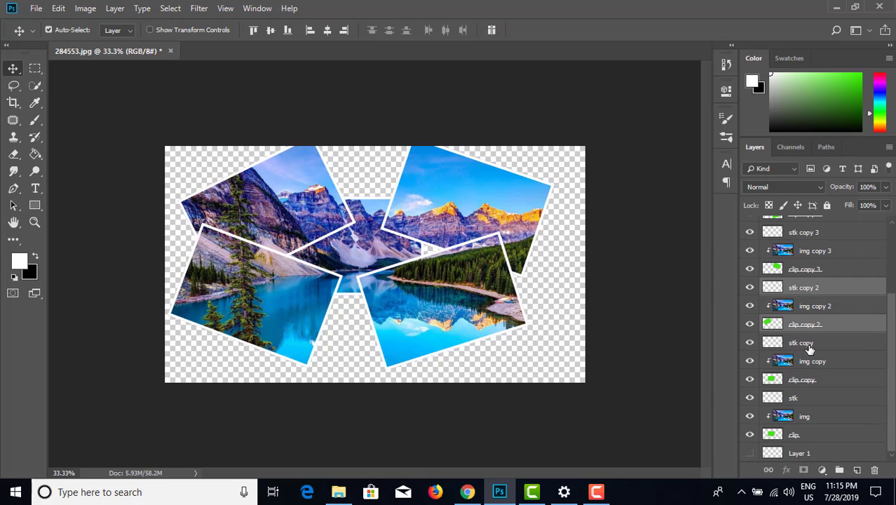
left_click(808, 344)
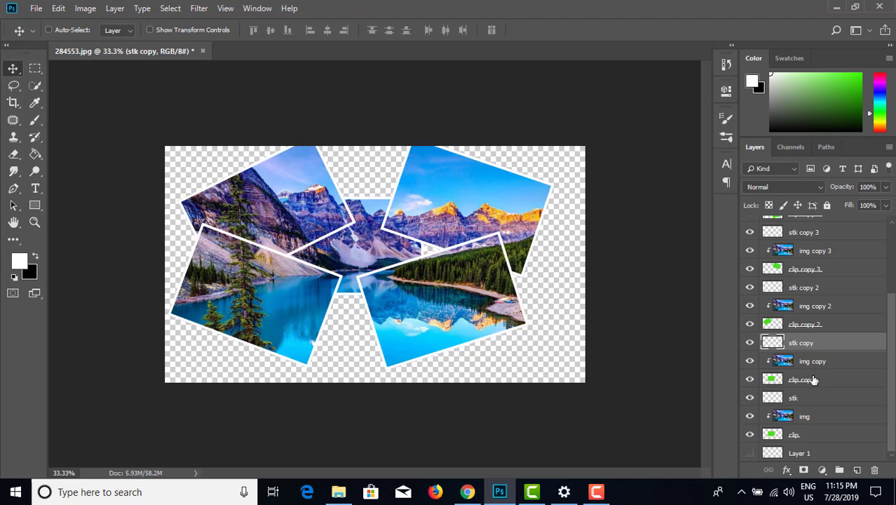
left_click(821, 384, "ctrl")
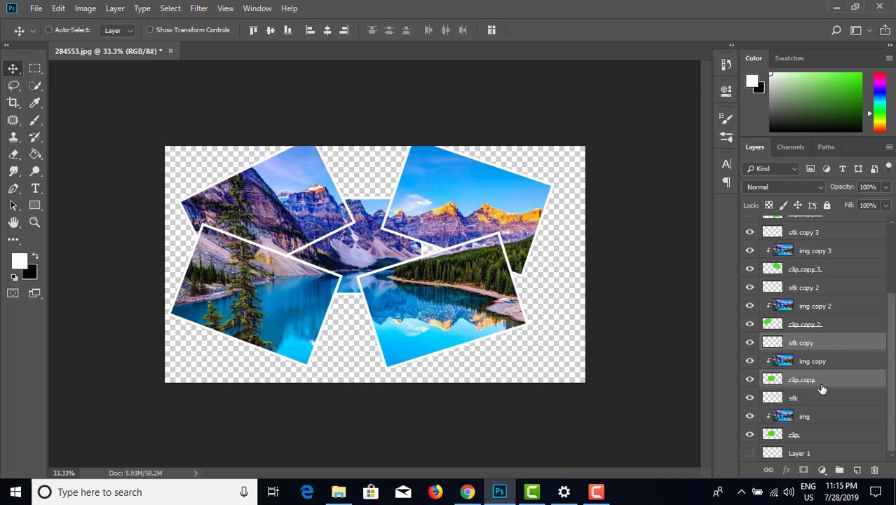
key("ctrl+t")
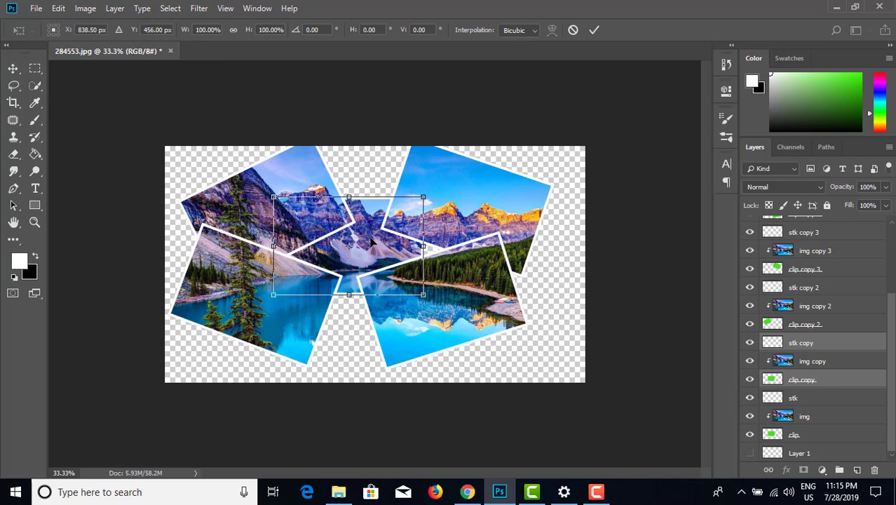
left_click_drag(372, 240, 347, 323)
left_click_drag(421, 273, 397, 308)
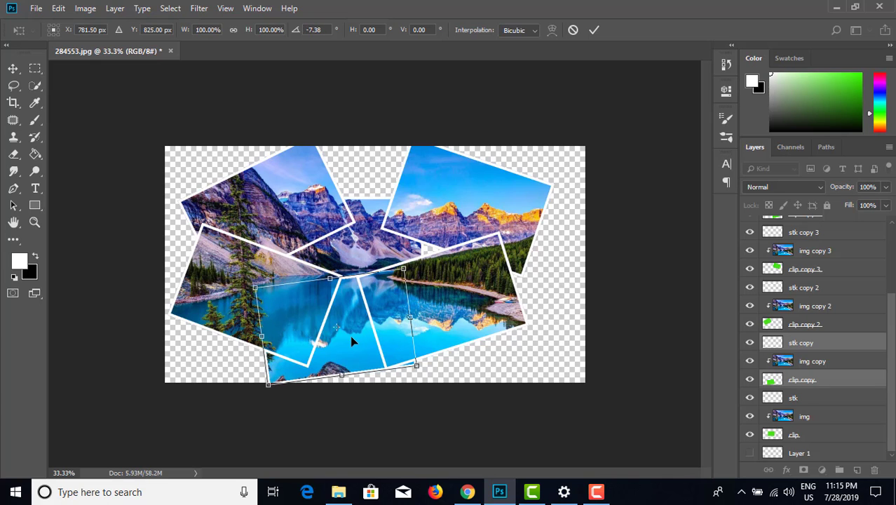
left_click_drag(351, 340, 411, 328)
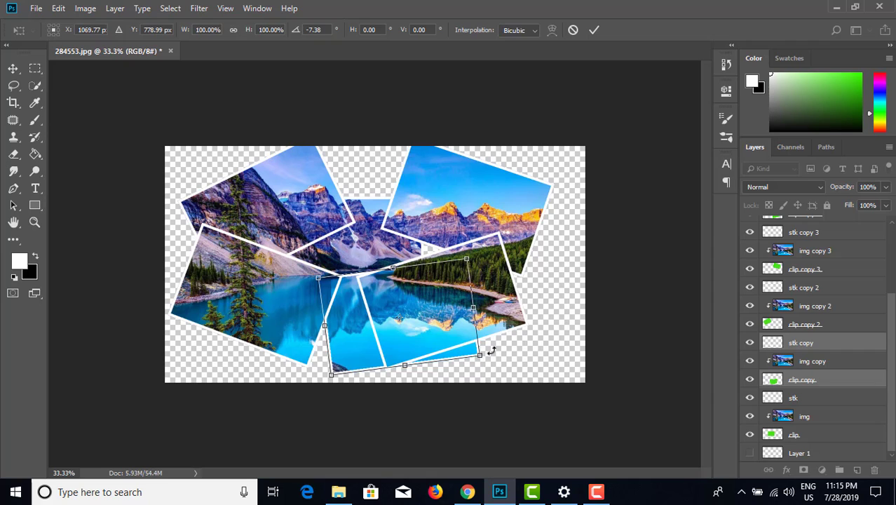
left_click_drag(491, 351, 420, 371)
mouse_move(358, 339)
left_mouse_down()
mouse_move(346, 348)
mouse_move(347, 340)
left_mouse_up()
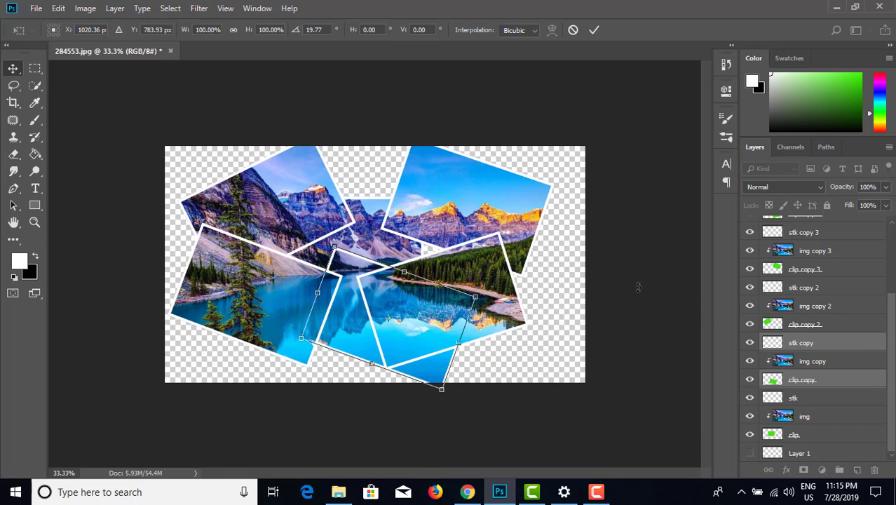
key("Return")
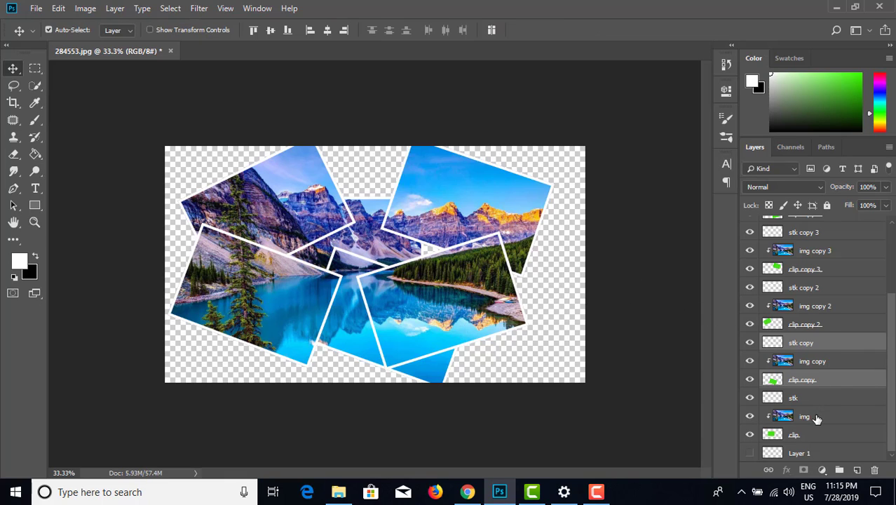
Step: Move the original stk and clip layers together slightly up and right, to about X 872.5 px, Y 349 px, without rotation
left_click(817, 419)
left_click(815, 401)
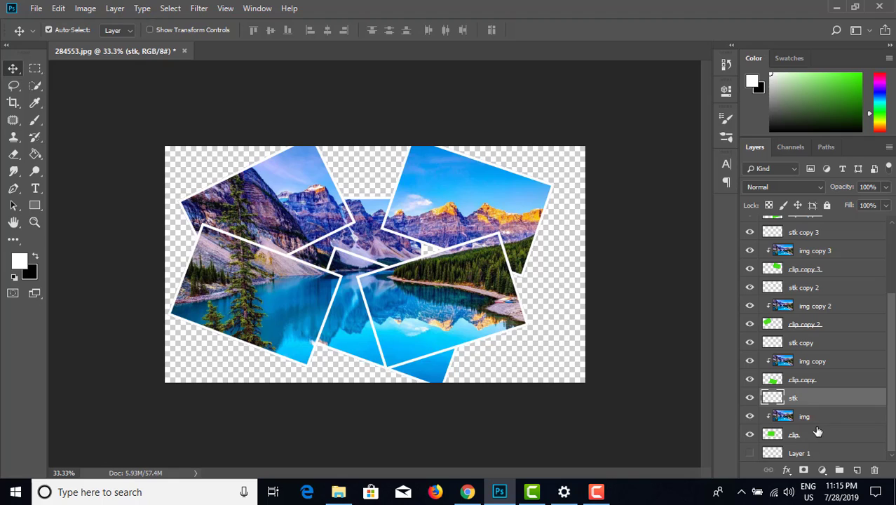
left_click(814, 437, "ctrl")
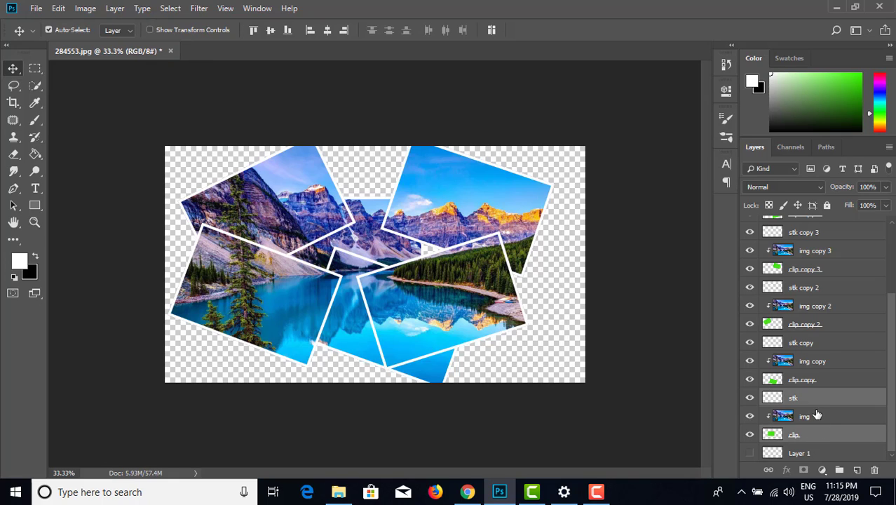
key("ctrl+t")
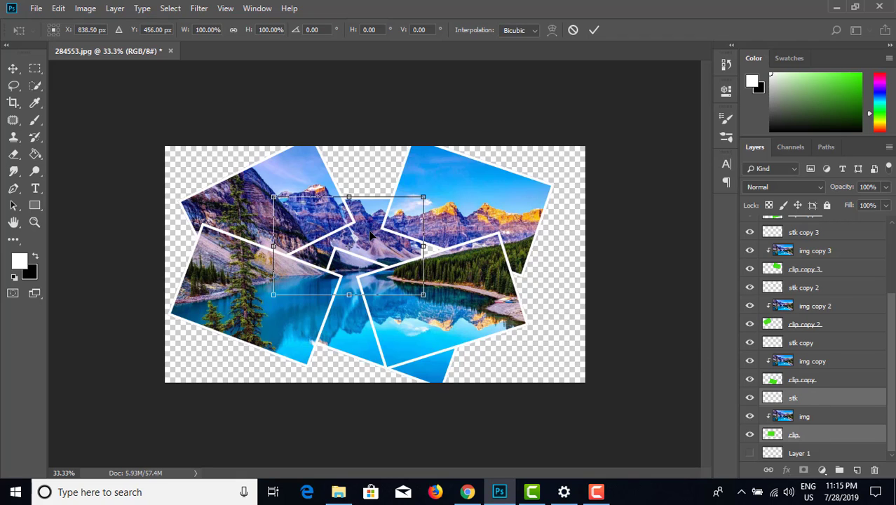
left_click_drag(371, 237, 372, 212)
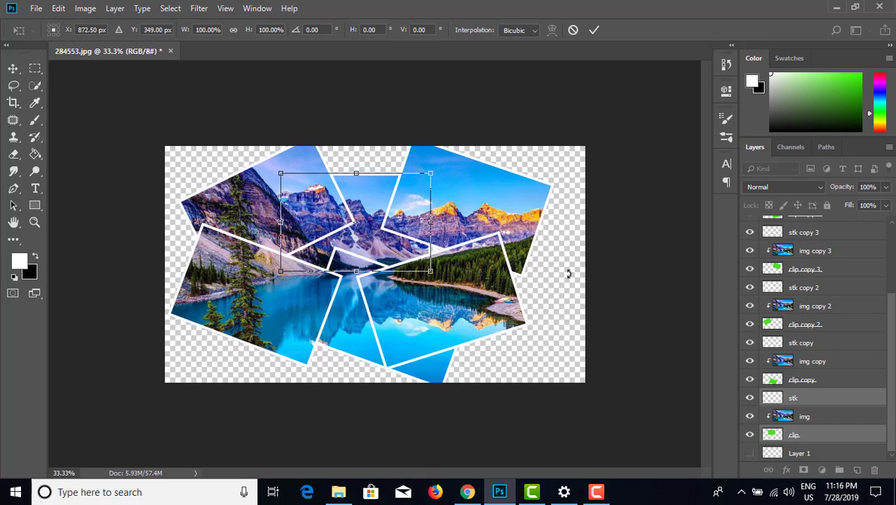
left_click(594, 30)
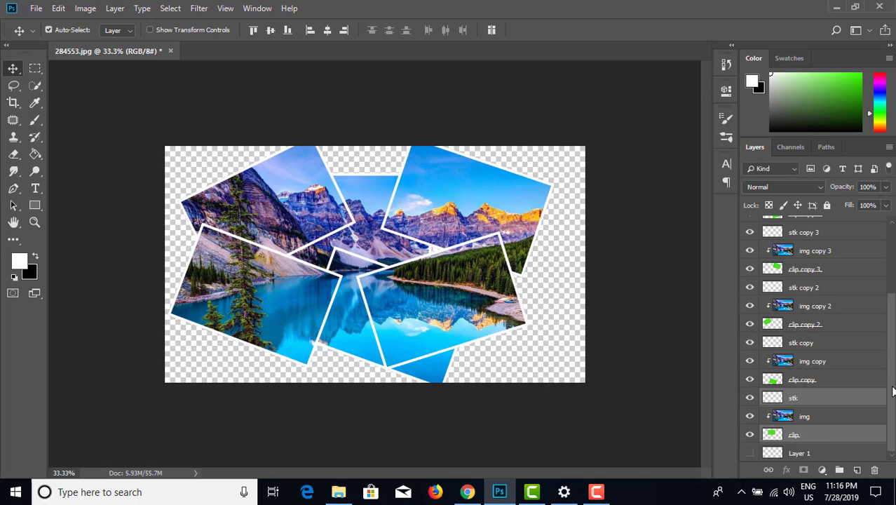
Step: Show and select Layer 1, and set the foreground color to dark navy 152034 sampled from the photo
left_click(748, 454)
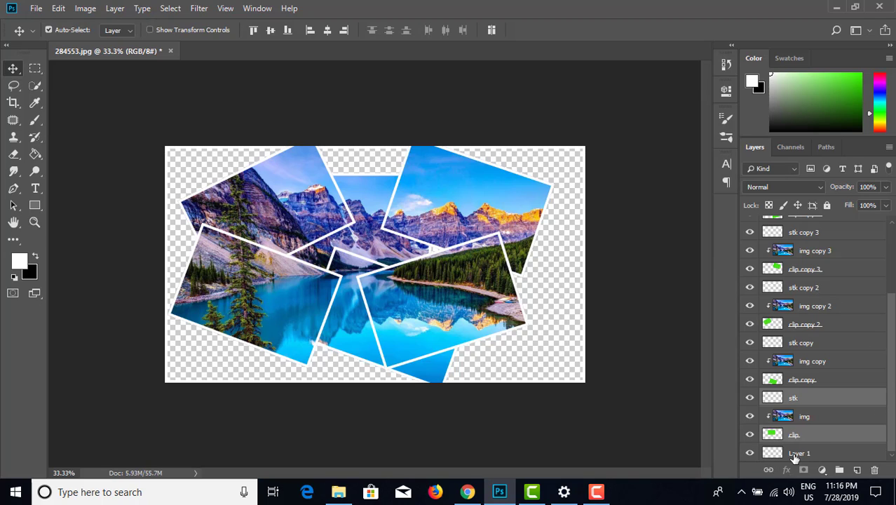
left_click(794, 456)
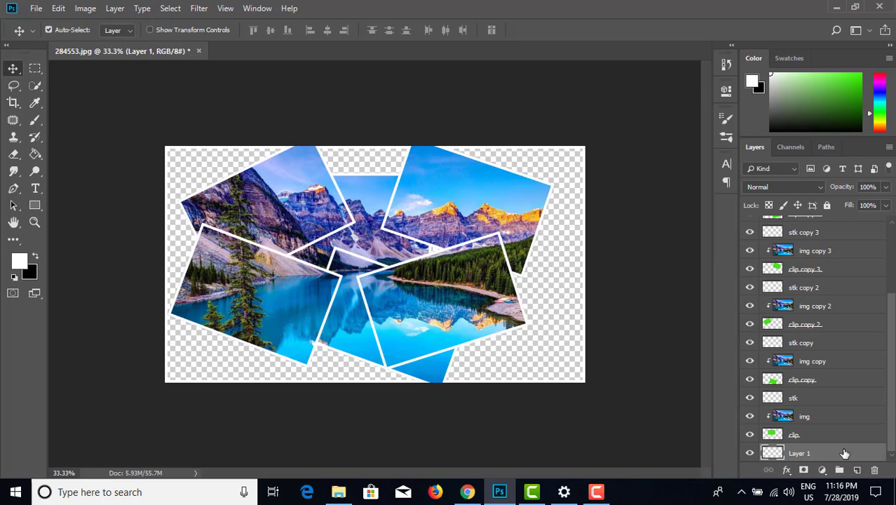
left_click(20, 261)
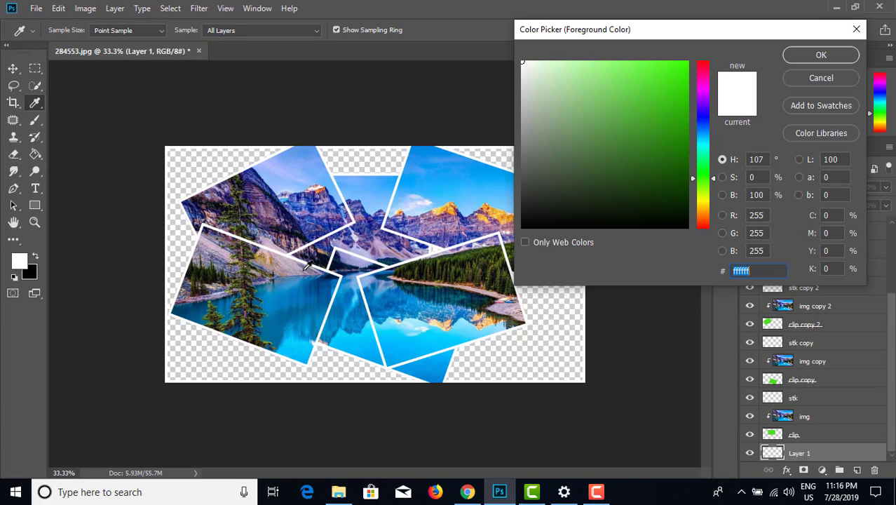
left_click(325, 258)
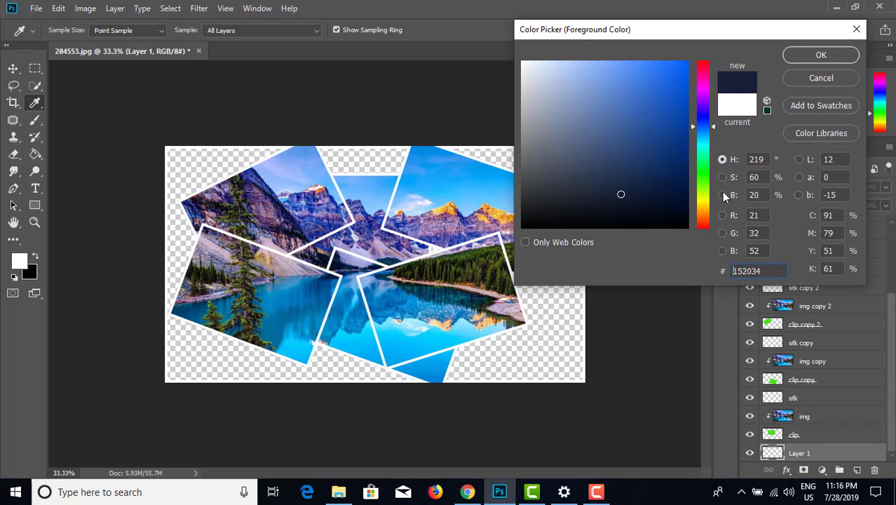
left_click(816, 58)
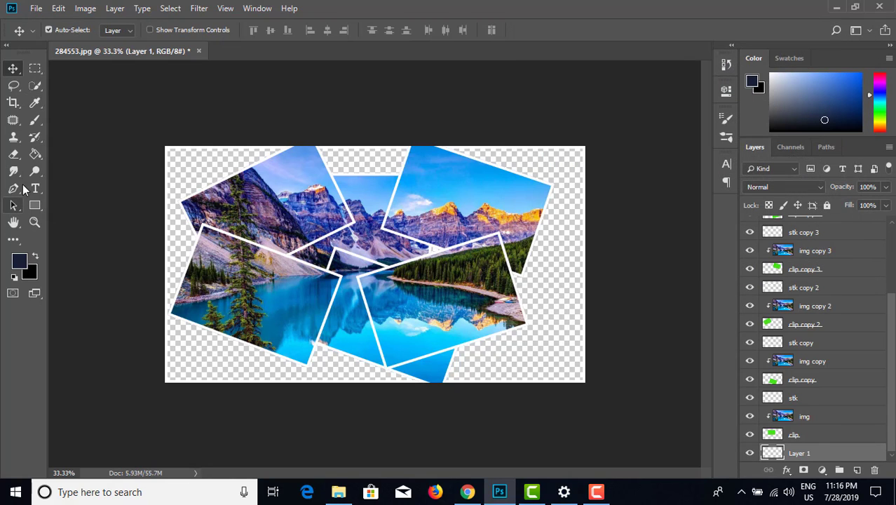
Step: Fill Layer 1 with the dark navy foreground color as the collage background, using the Paint Bucket
left_click(36, 155)
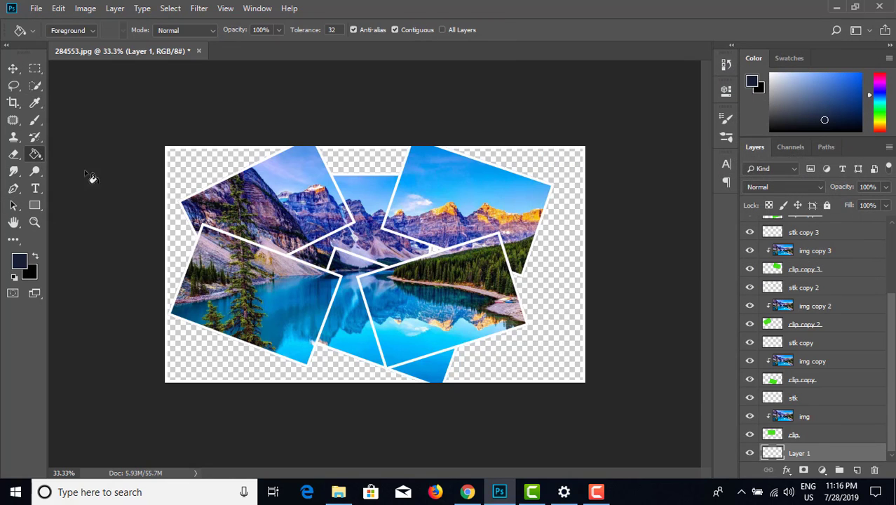
left_click(565, 366)
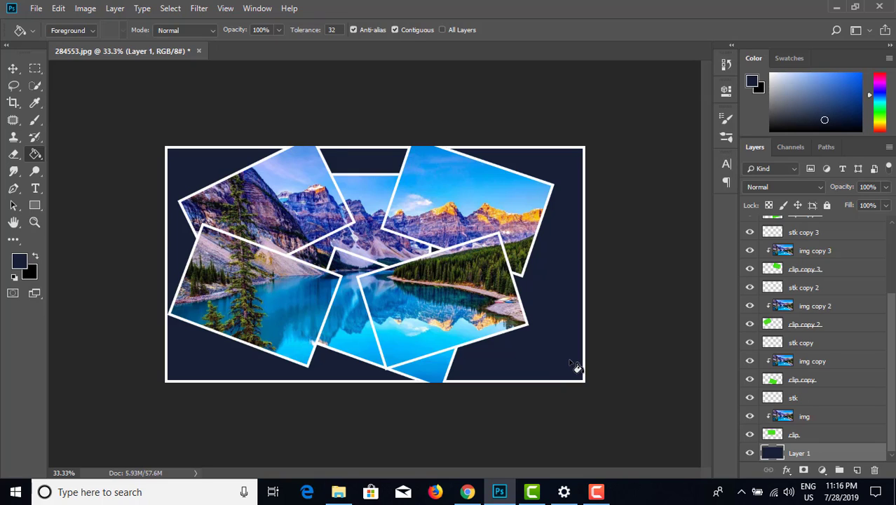
left_click(13, 70)
Step: Hide and reshow img copy 5, and likewise stk copy 5, to identify what each layer contributes to the collage
scroll(851, 304, "up", 3)
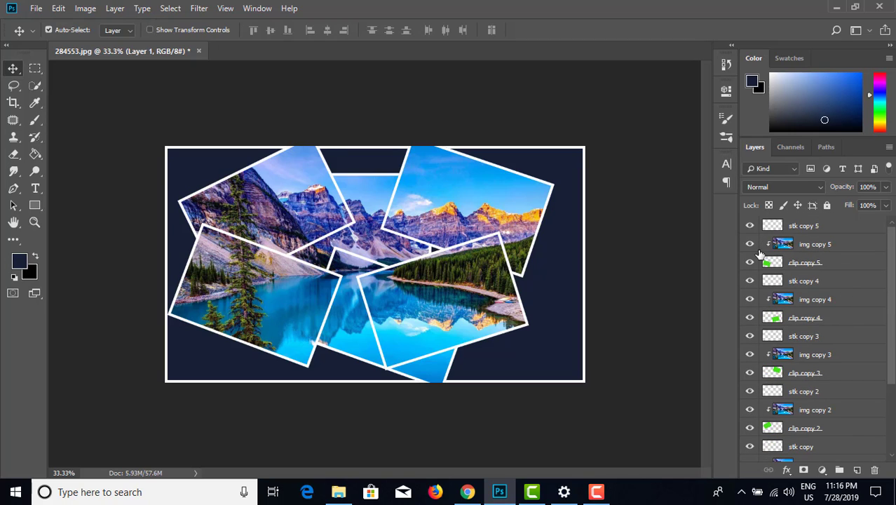
left_click(750, 245)
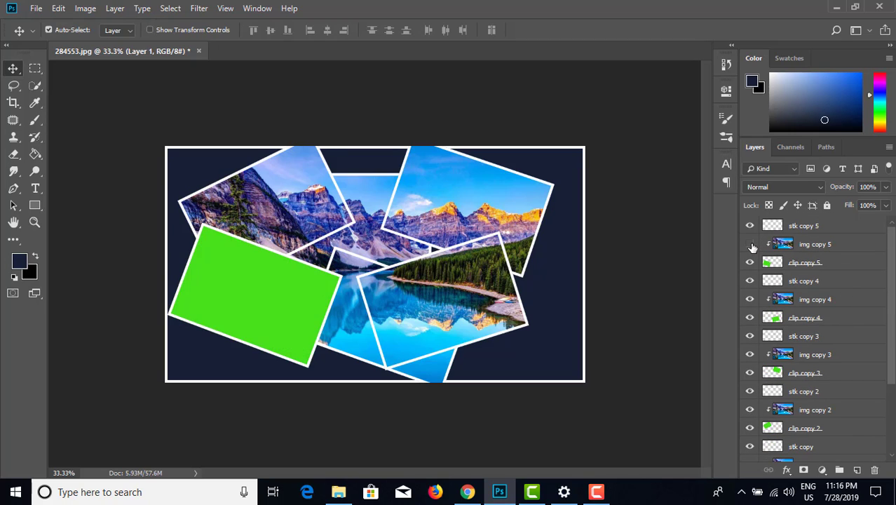
left_click(750, 245)
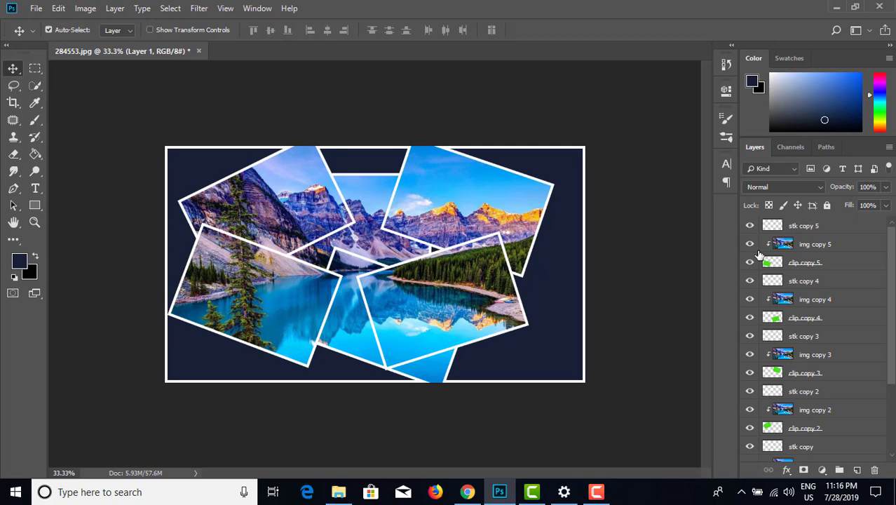
left_click(749, 226)
left_click(750, 226)
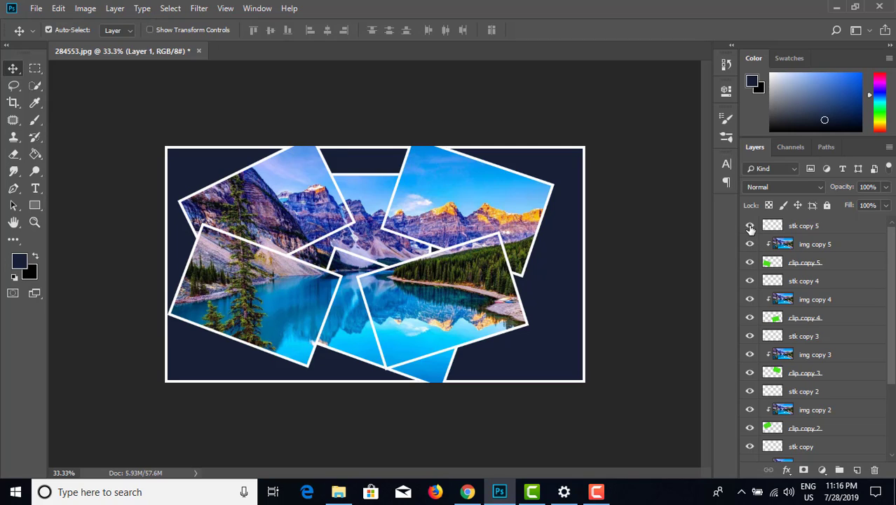